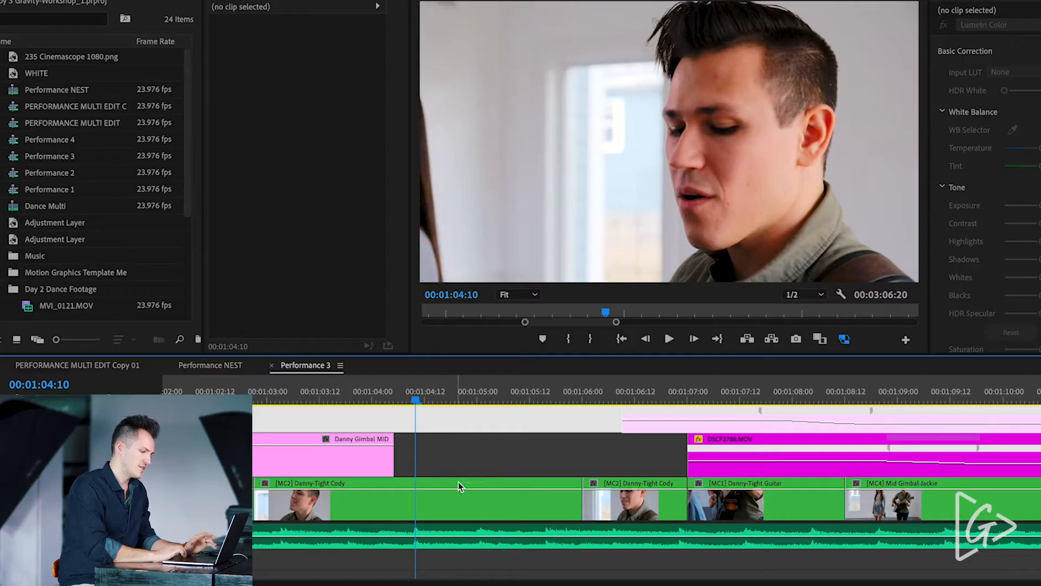
Keyframe the opacity of the selected MC2 close-up clip to fade it out from 00:01:04:10 to about 00:01:05:06
{"action": "left_click", "coordinate": [459, 497]}
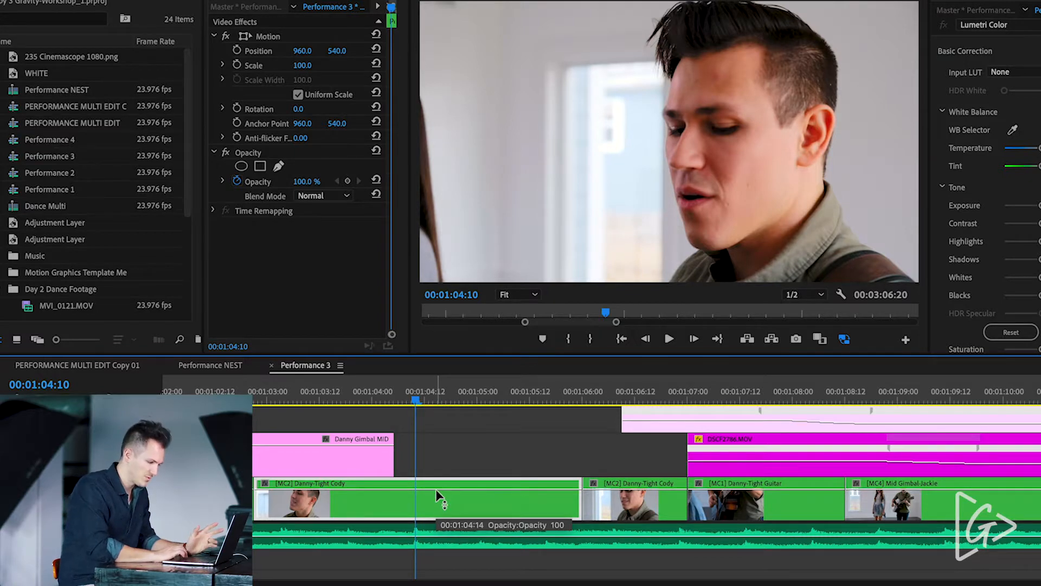
{"action": "left_click_drag", "start_coordinate": [435, 490], "coordinate": [435, 461]}
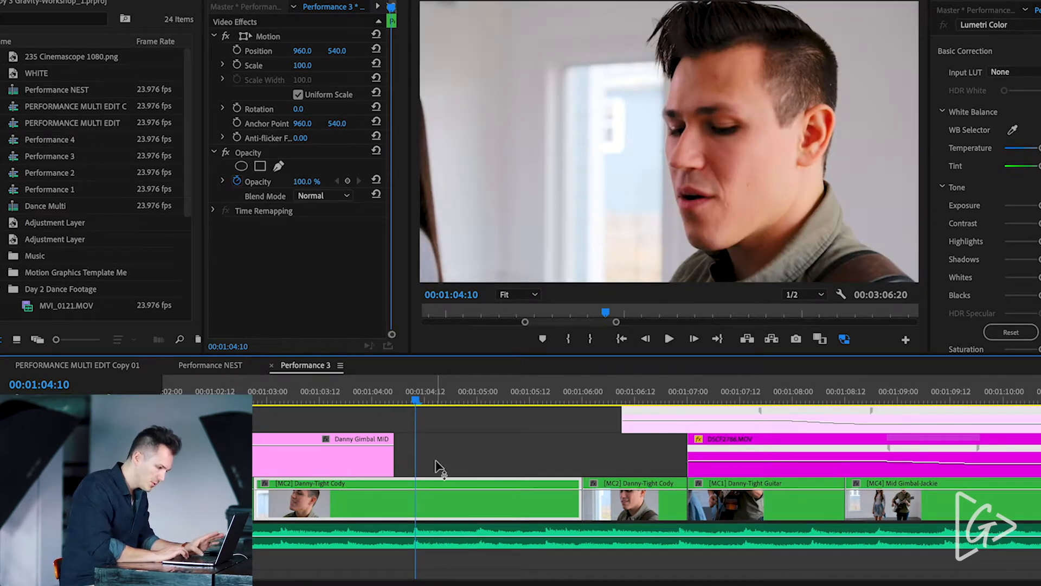
{"action": "left_click", "coordinate": [418, 493], "text": "super"}
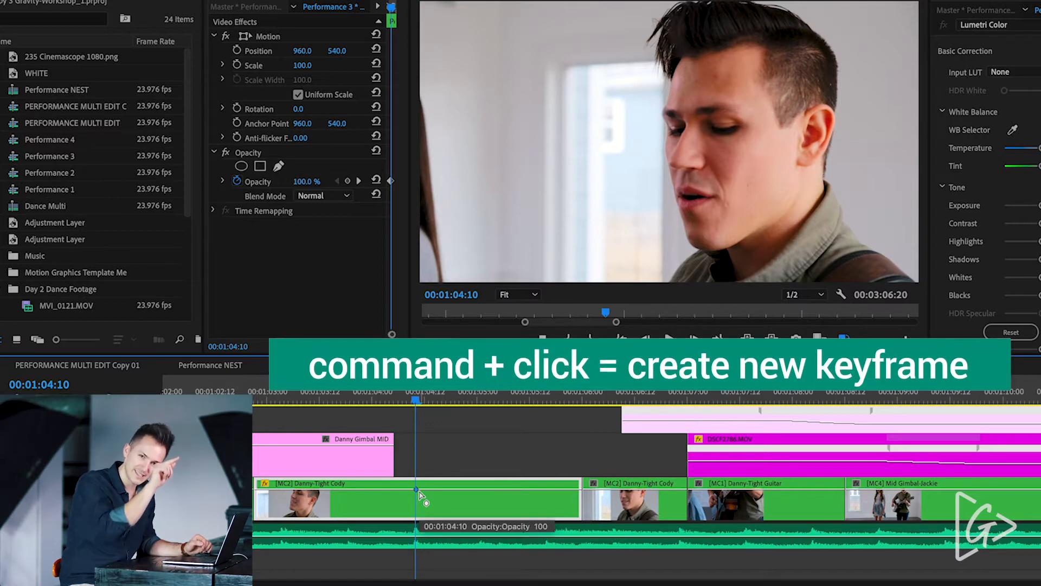
{"action": "left_click", "coordinate": [487, 399]}
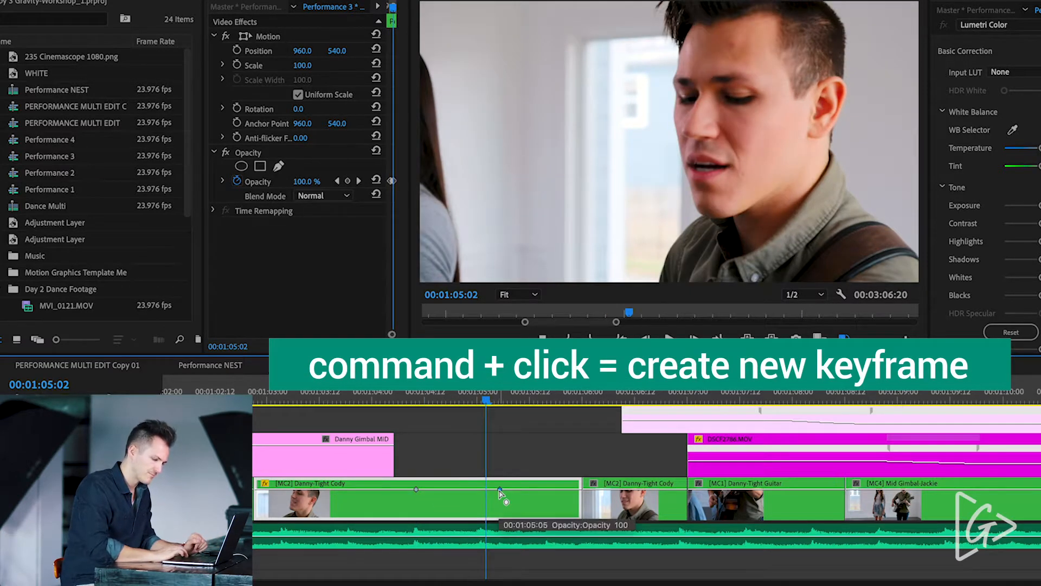
{"action": "left_click_drag", "start_coordinate": [499, 491], "coordinate": [503, 497]}
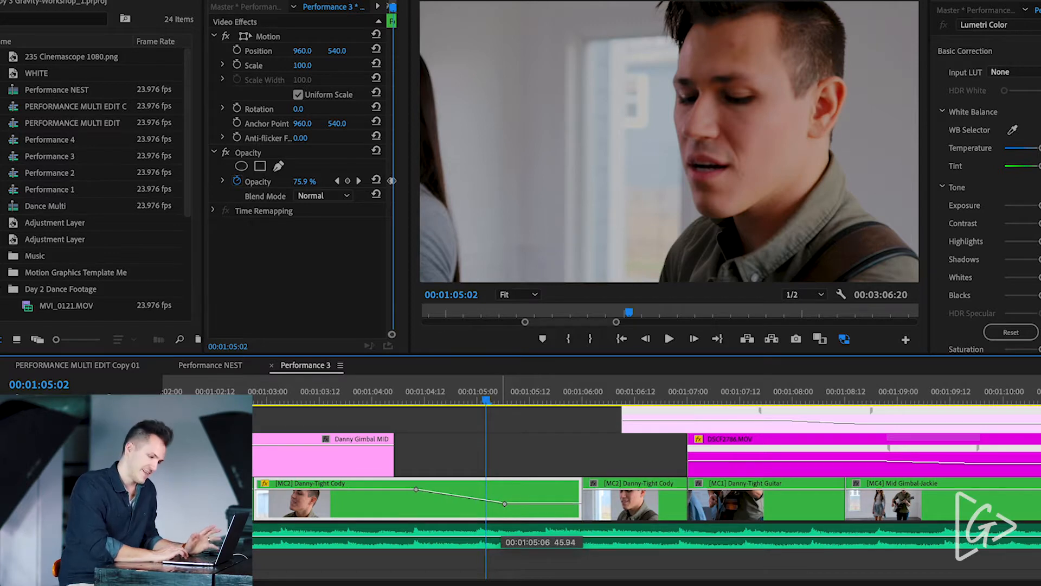
{"action": "left_click_drag", "start_coordinate": [506, 514], "coordinate": [505, 524]}
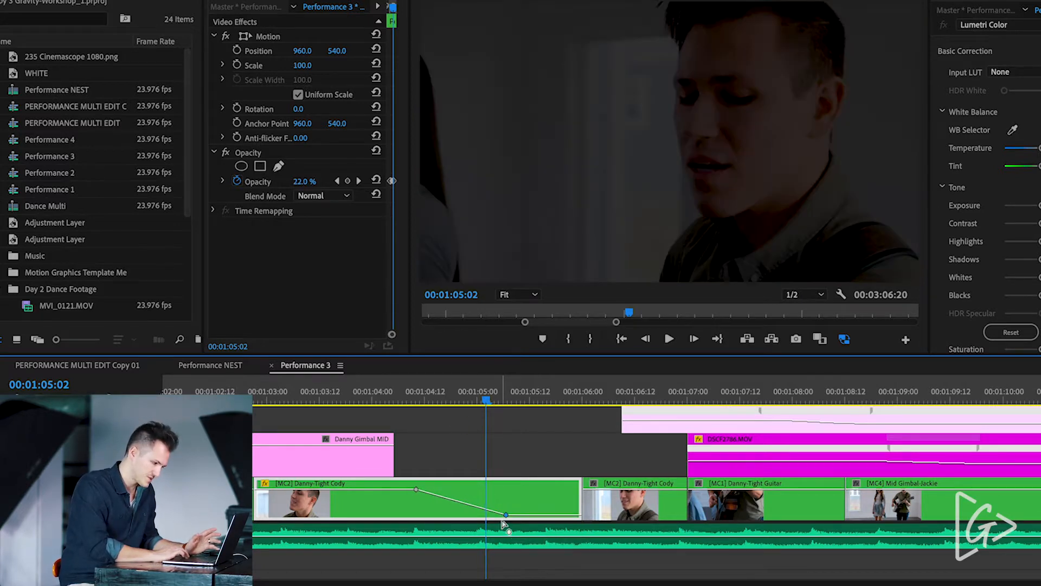
Review the opacity fade by moving the playhead between the clip's two opacity keyframes
{"action": "left_click", "coordinate": [414, 399]}
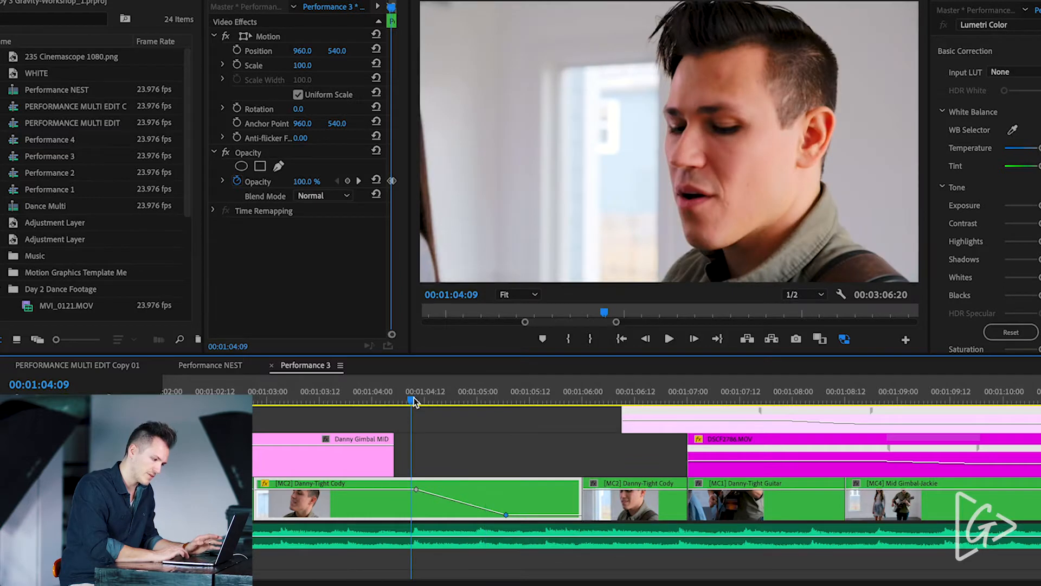
{"action": "left_click", "coordinate": [415, 489]}
{"action": "left_click", "coordinate": [499, 401]}
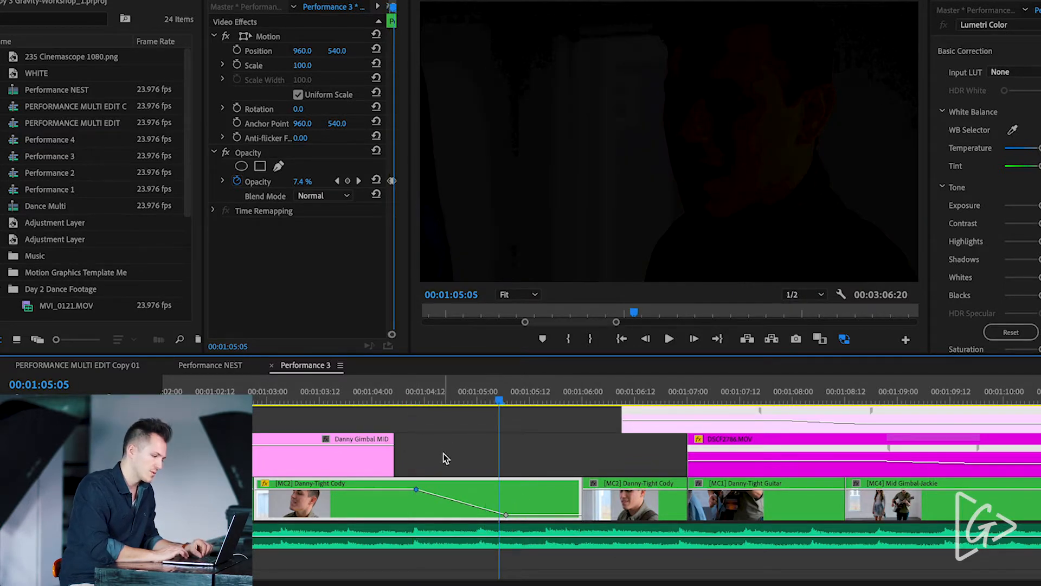
{"action": "left_click", "coordinate": [415, 398]}
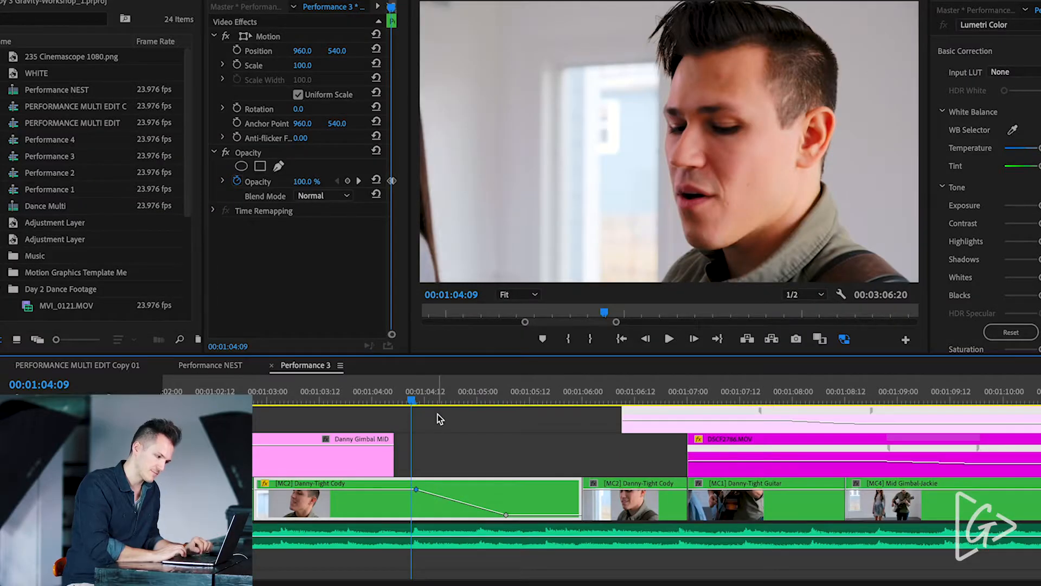
{"action": "key", "text": "space"}
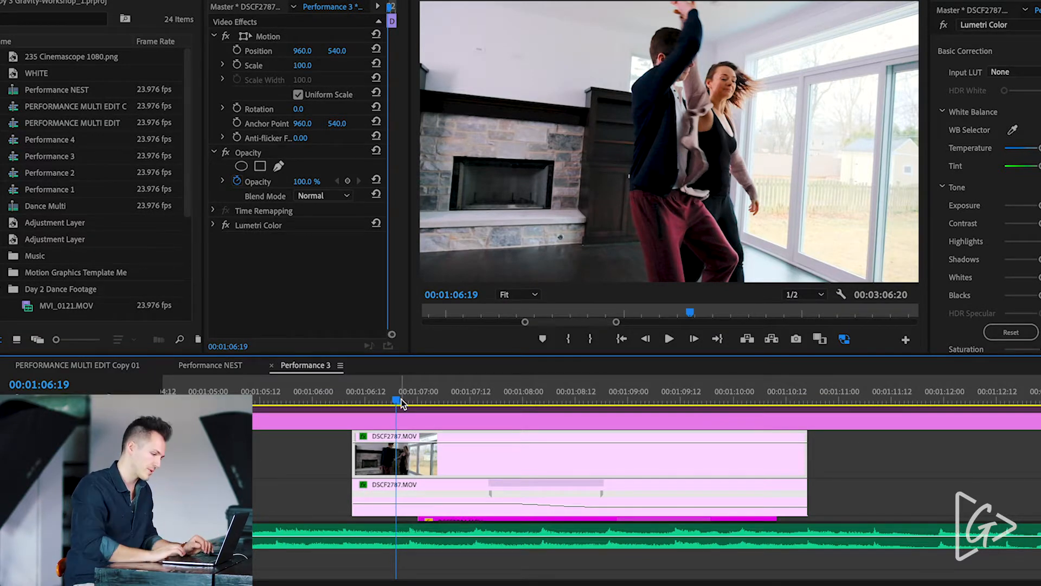
Play the dance footage from 00:01:06:19 and cut the upper DSCF2787.MOV clip at 00:01:08:08
{"action": "key", "text": "space"}
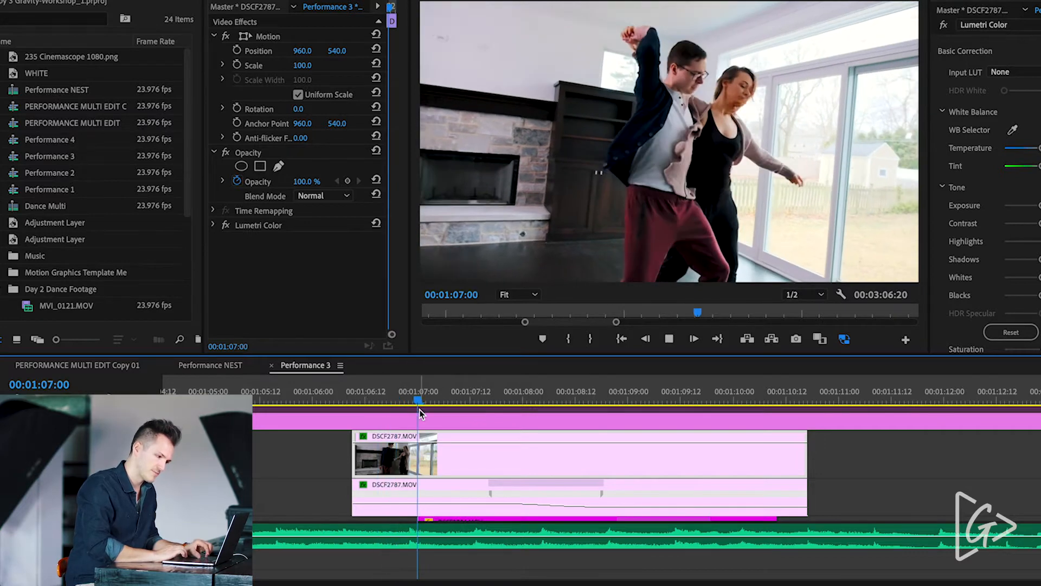
{"action": "key", "text": "space"}
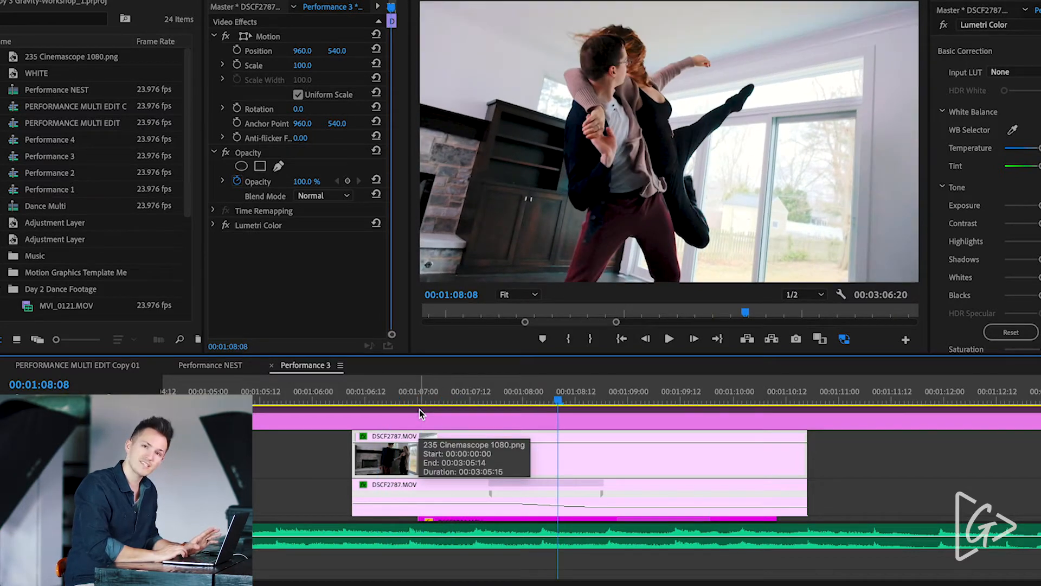
{"action": "left_click", "coordinate": [559, 467]}
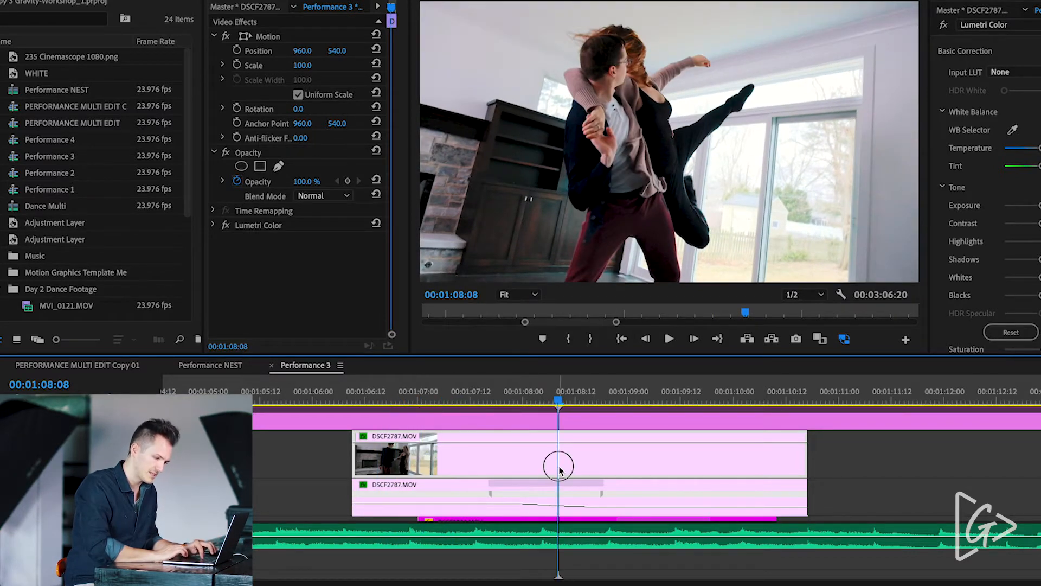
Set the speed of the DSCF2787.MOV segment after the cut to 40%
{"action": "left_click", "coordinate": [636, 460]}
{"action": "scroll", "coordinate": [636, 460], "scroll_direction": "right", "scroll_amount": 1}
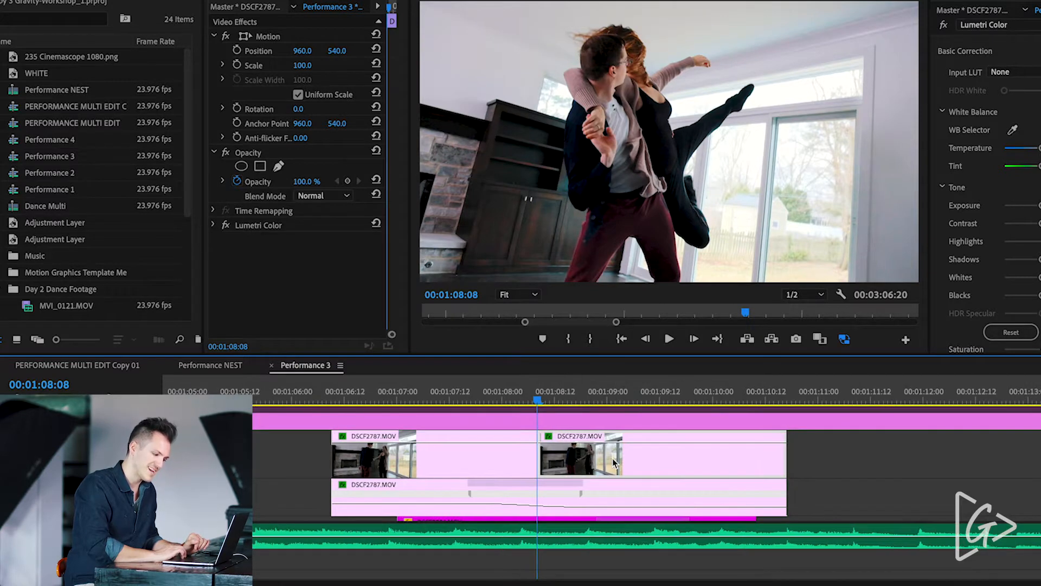
{"action": "right_click", "coordinate": [592, 463]}
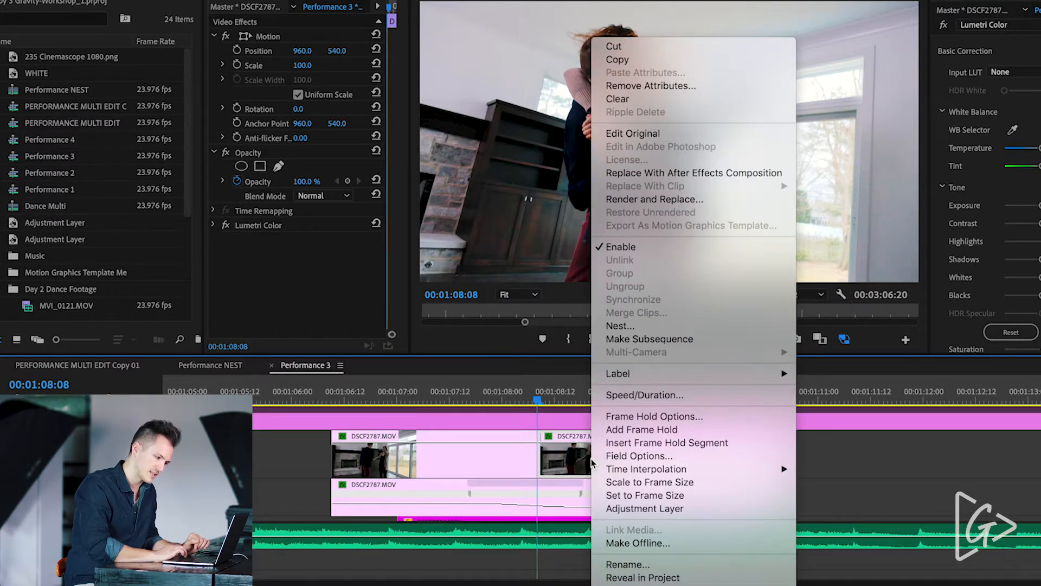
{"action": "left_click", "coordinate": [705, 399]}
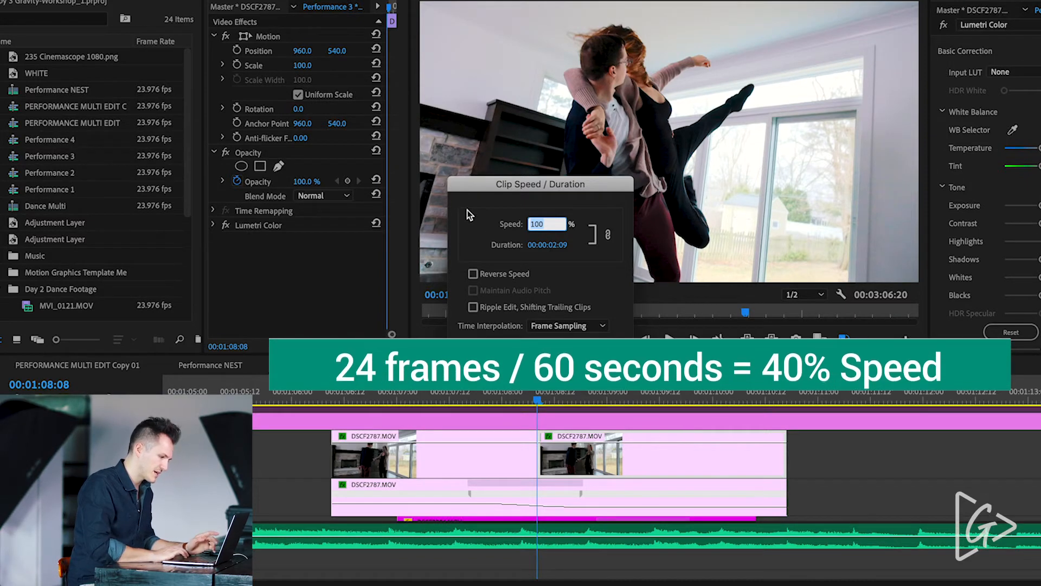
{"action": "type", "text": "40"}
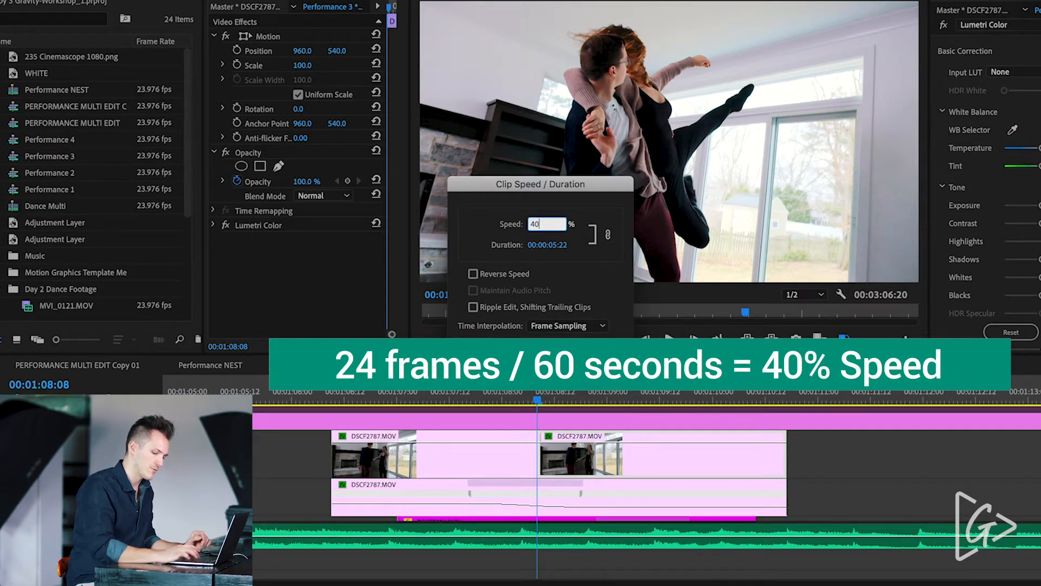
{"action": "key", "text": "Return"}
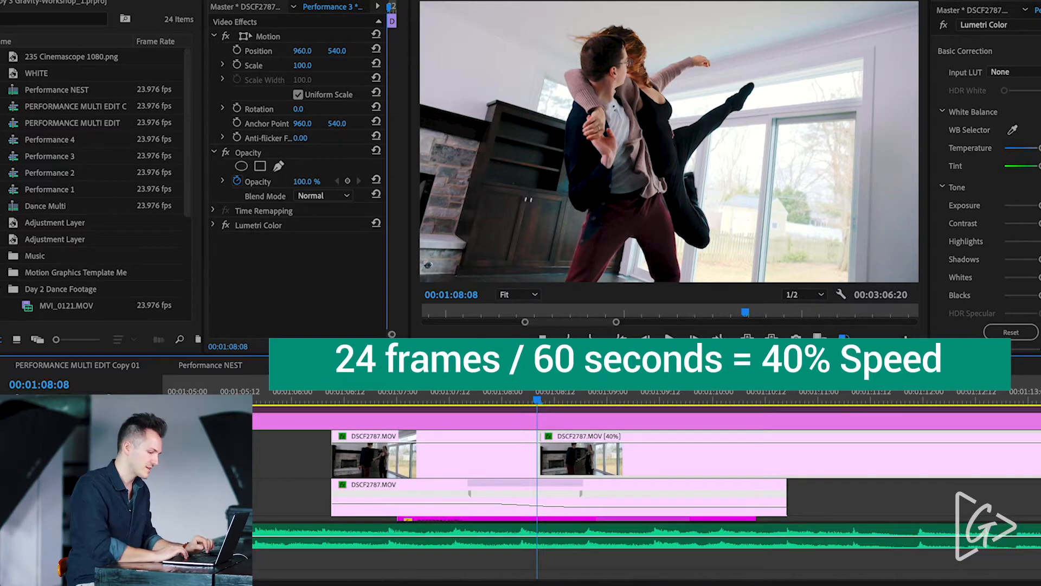
Play back the upper DSCF2787.MOV clip across the cut to check the change from normal speed to slow motion
{"action": "left_click", "coordinate": [441, 395]}
{"action": "scroll", "coordinate": [358, 456], "scroll_direction": "down", "scroll_amount": 2}
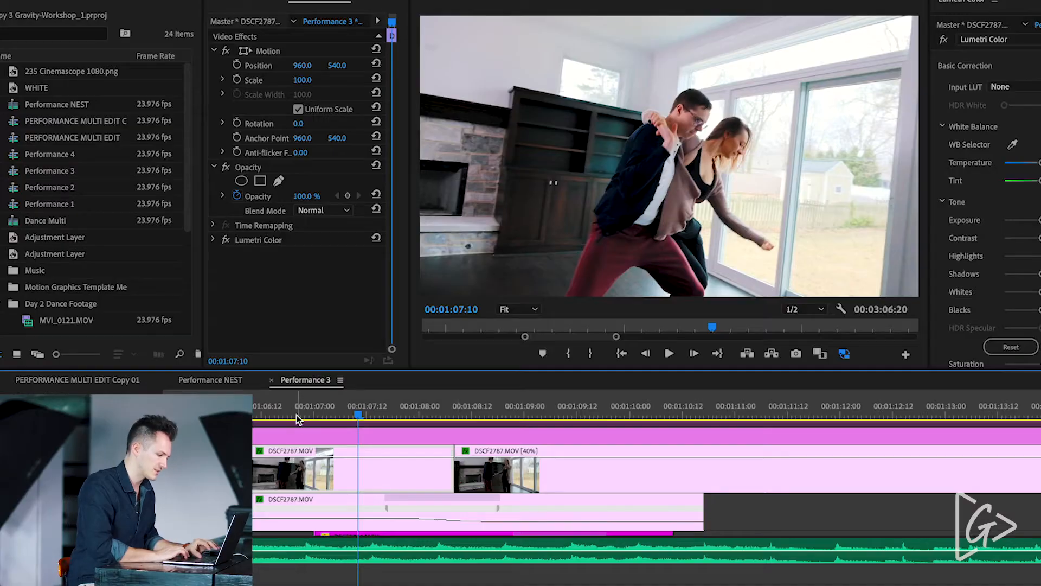
{"action": "key", "text": "space"}
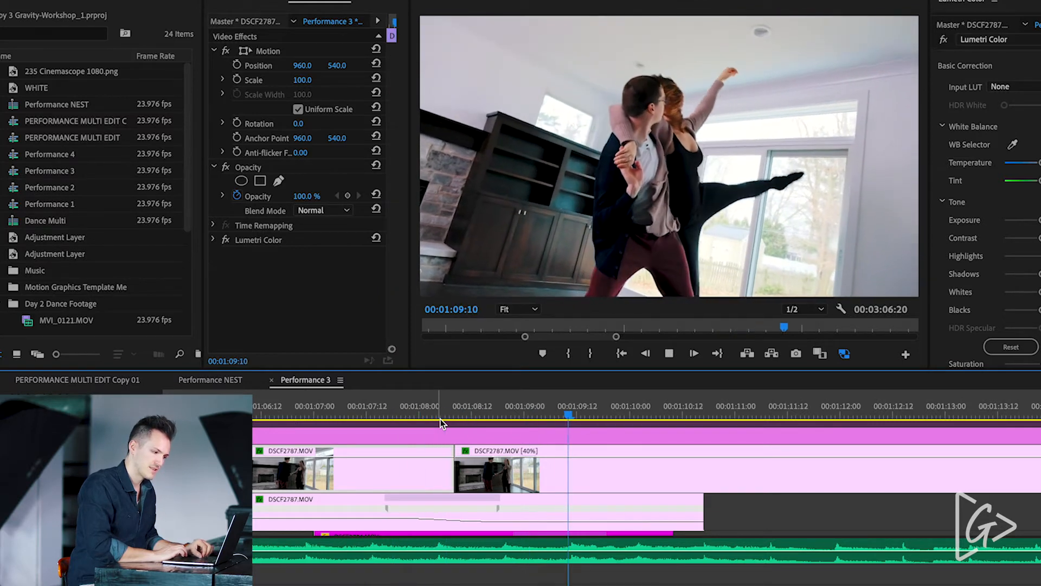
{"action": "left_click", "coordinate": [340, 401]}
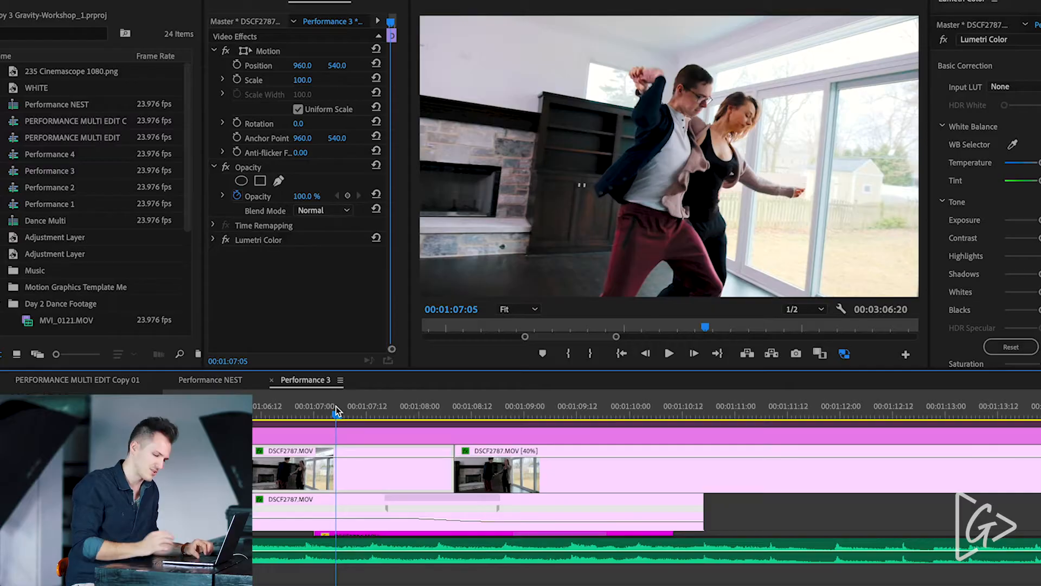
{"action": "key", "text": "space"}
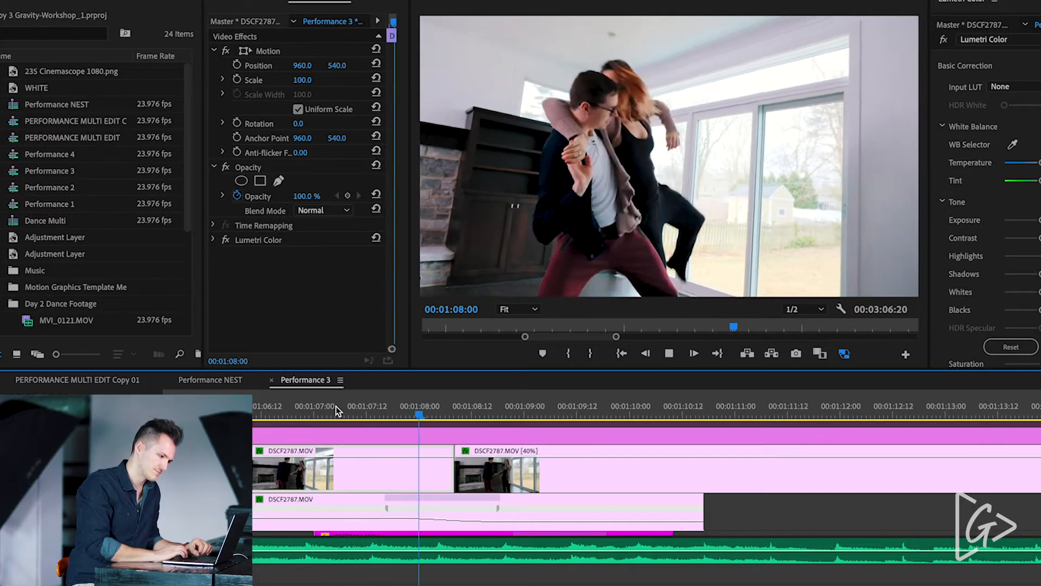
{"action": "key", "text": "space"}
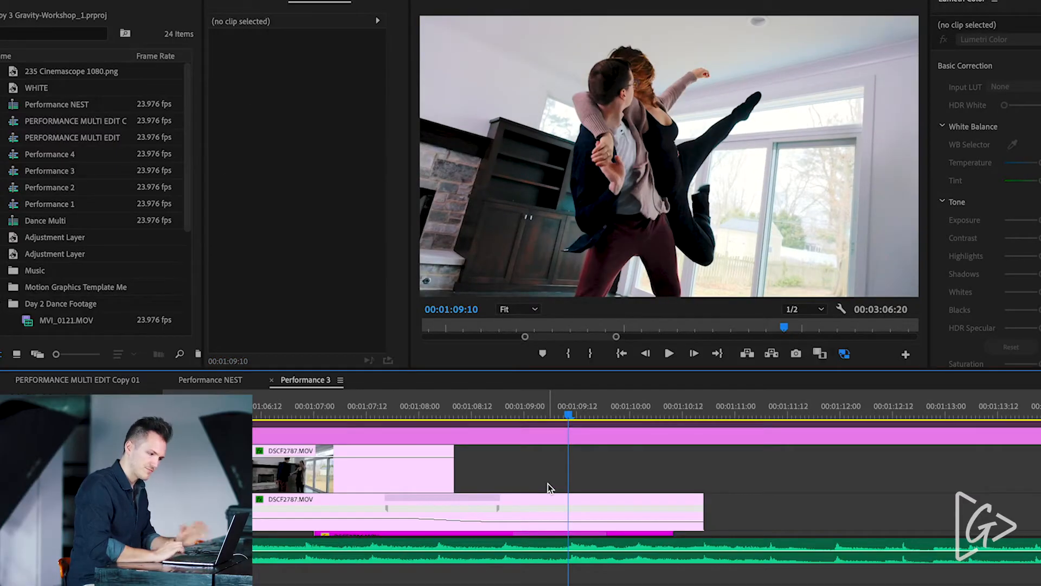
Replace the removed 40% segment by extending the upper DSCF2787.MOV clip to about 00:01:10:03, and play it back
{"action": "left_click_drag", "start_coordinate": [454, 481], "coordinate": [642, 483]}
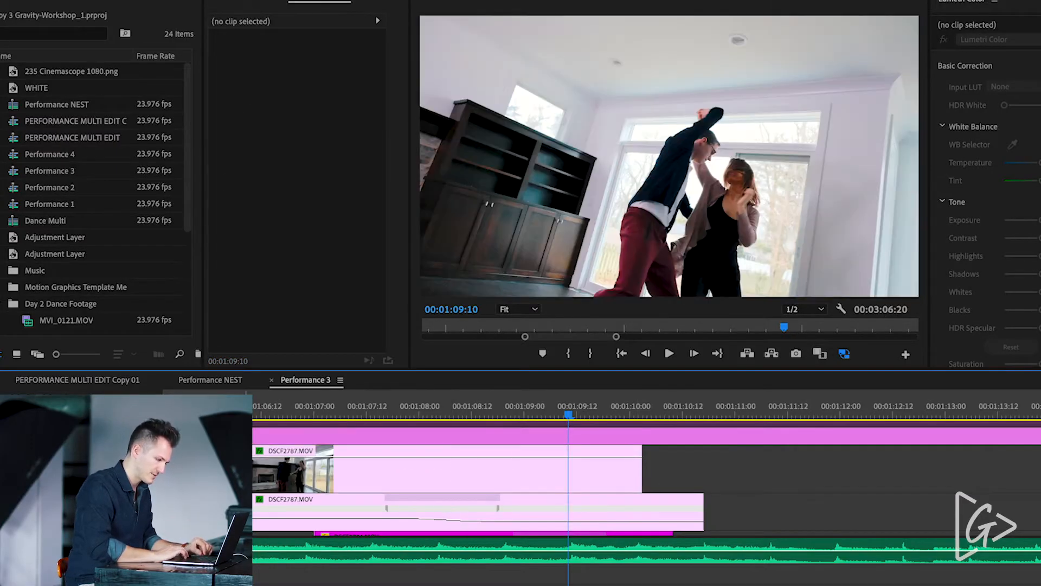
{"action": "left_click", "coordinate": [254, 418]}
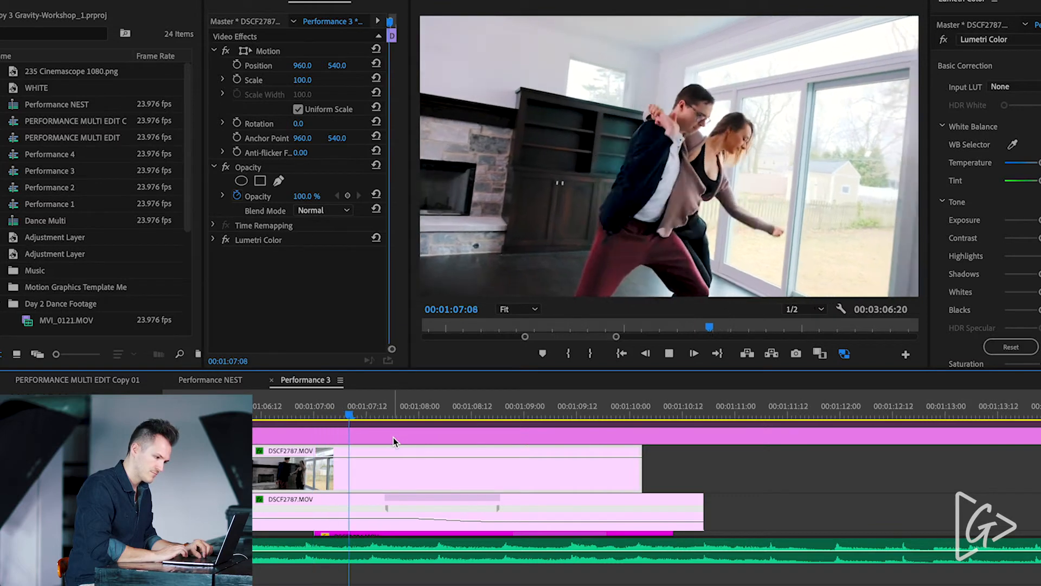
{"action": "key", "text": "space"}
{"action": "left_click_drag", "start_coordinate": [384, 415], "coordinate": [386, 416]}
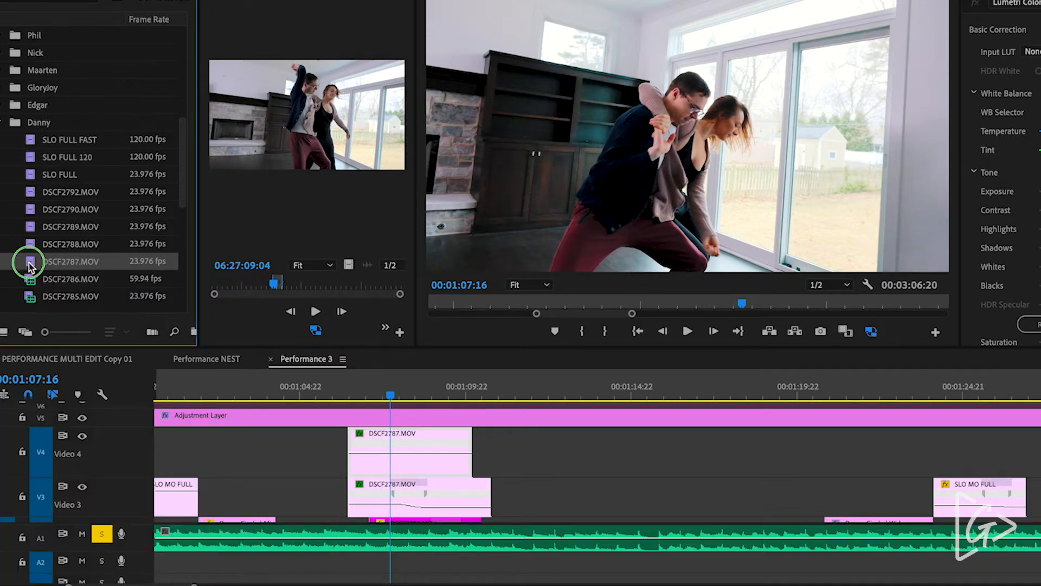
Create a new sequence from the DSCF2787.MOV source clip and extend the clip to 00:00:14:22 while previewing it
{"action": "right_click", "coordinate": [28, 262]}
{"action": "left_click", "coordinate": [115, 232]}
{"action": "left_click", "coordinate": [232, 438]}
{"action": "key", "text": "space"}
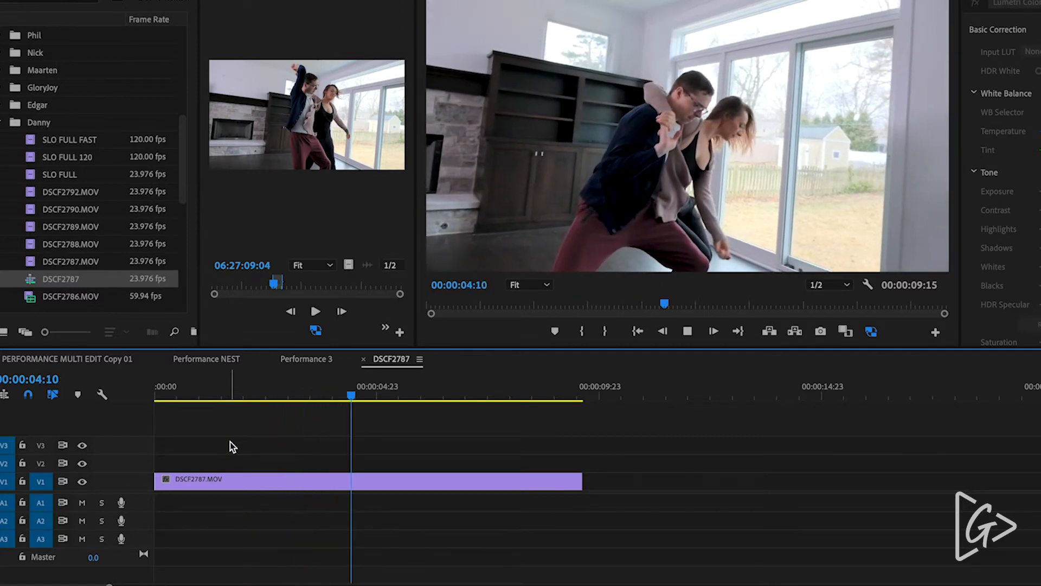
{"action": "left_click_drag", "start_coordinate": [579, 481], "coordinate": [818, 482]}
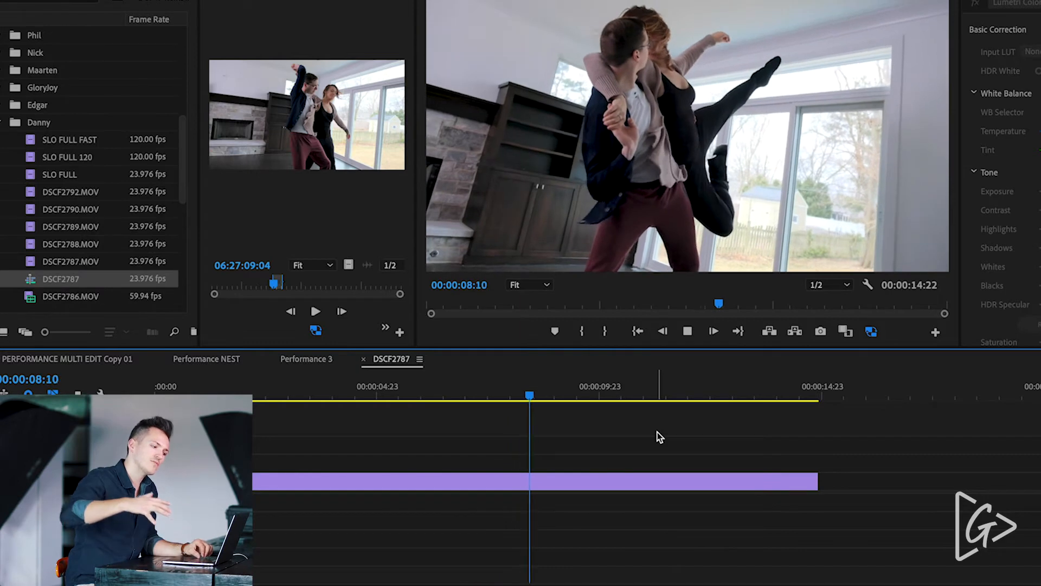
{"action": "key", "text": "space"}
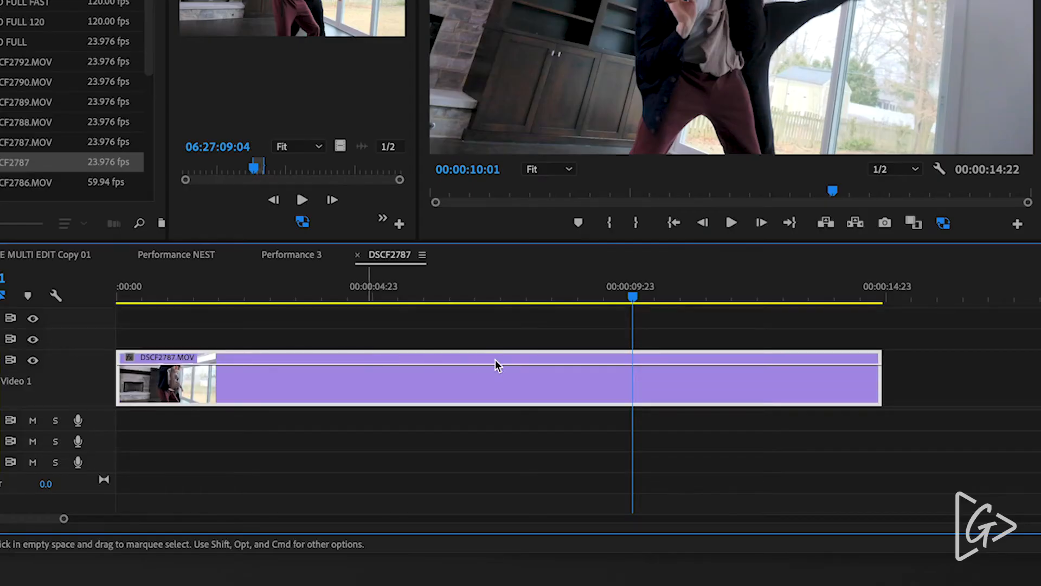
Show the Time Remapping speed keyframe line on the DSCF2787.MOV clip in the new sequence
{"action": "right_click", "coordinate": [487, 399]}
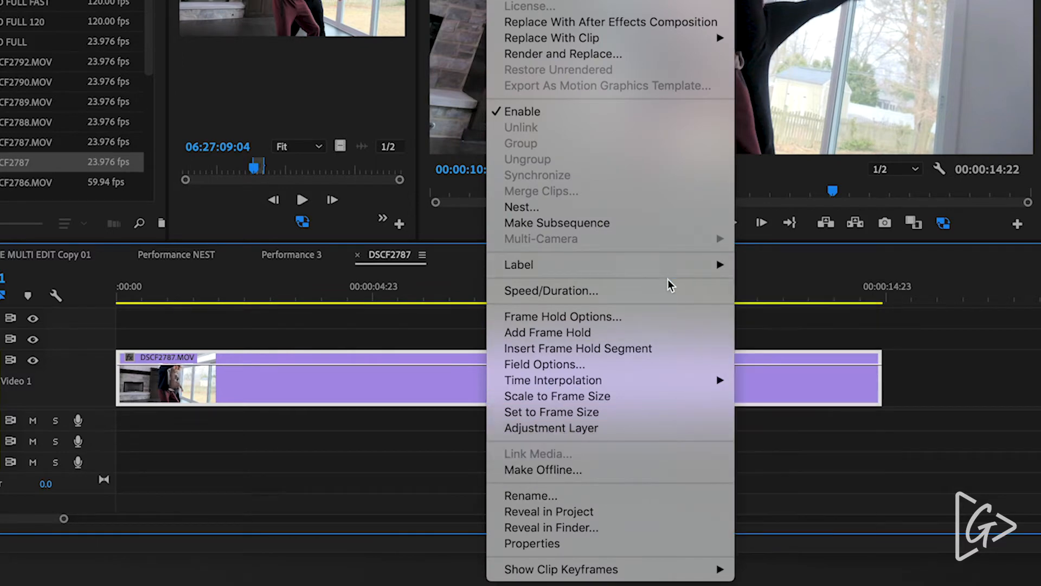
{"action": "mouse_move", "coordinate": [619, 569]}
{"action": "mouse_move", "coordinate": [773, 572]}
{"action": "left_click", "coordinate": [942, 577]}
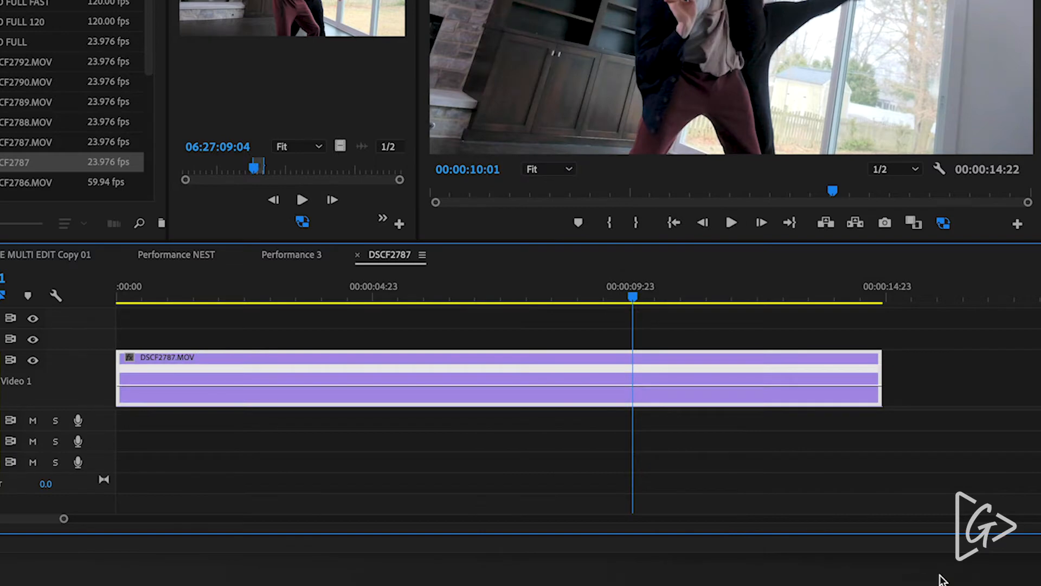
Raise the time-remapping speed of the whole DSCF2787.MOV clip to about 500%
{"action": "left_click_drag", "start_coordinate": [545, 382], "coordinate": [545, 376]}
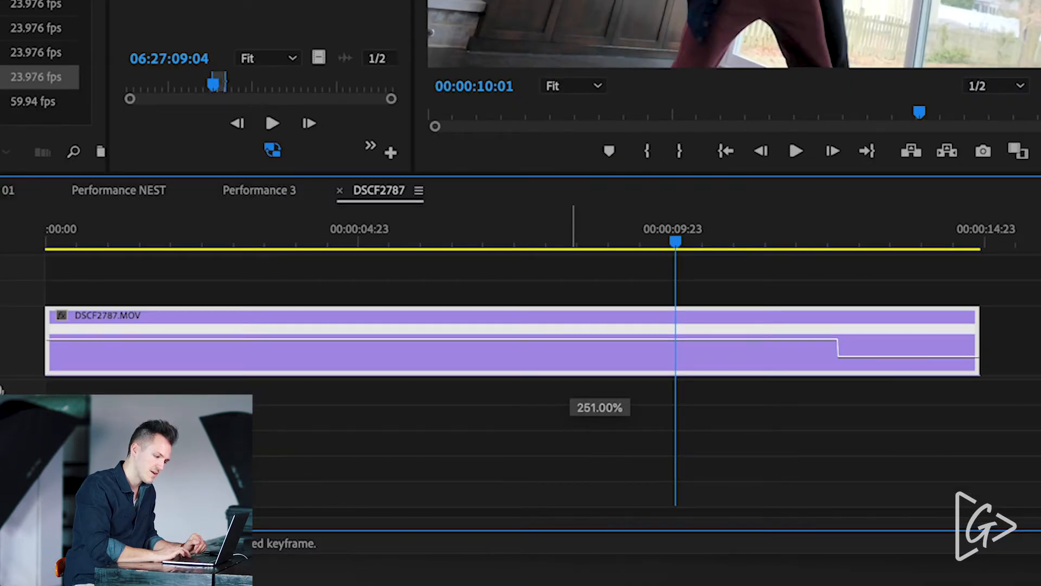
{"action": "left_click_drag", "start_coordinate": [599, 347], "coordinate": [599, 340]}
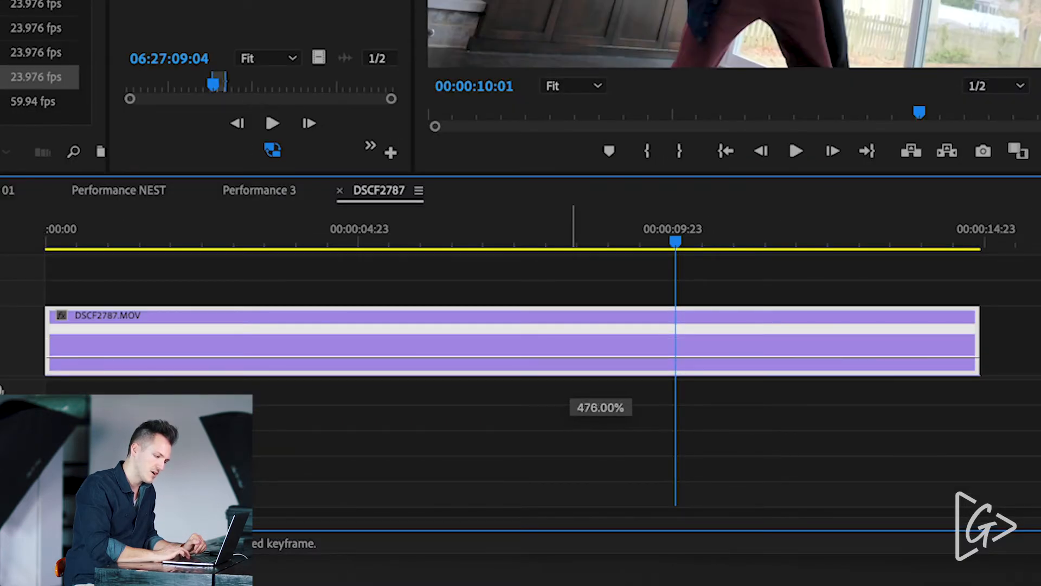
{"action": "left_click_drag", "start_coordinate": [573, 335], "coordinate": [573, 336]}
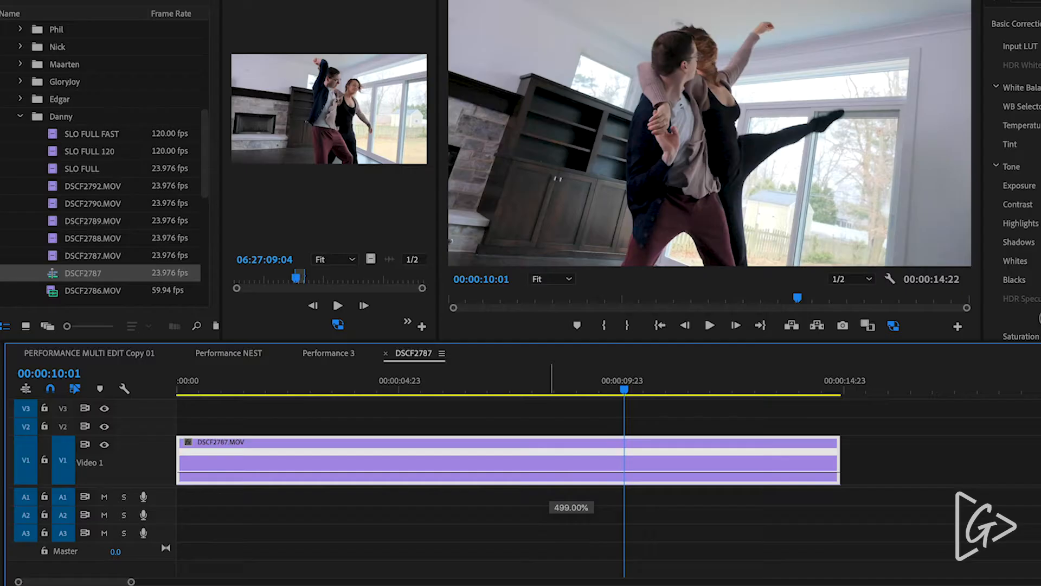
{"action": "left_click_drag", "start_coordinate": [572, 462], "coordinate": [571, 462]}
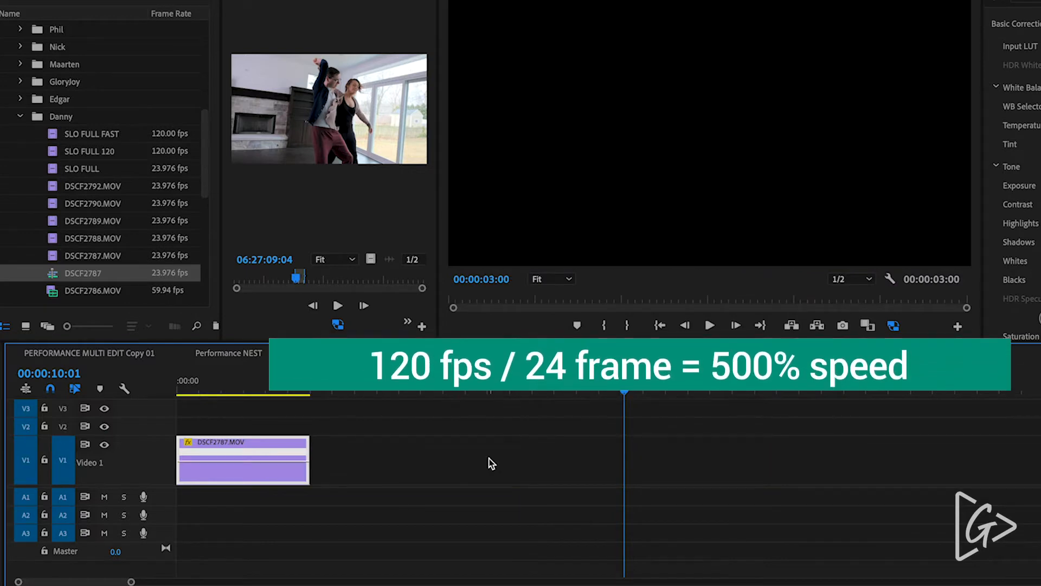
Play the sped-up DSCF2787.MOV clip from the start of the sequence and stop at about 00:00:00:23
{"action": "left_click_drag", "start_coordinate": [222, 390], "coordinate": [133, 389]}
{"action": "scroll", "coordinate": [242, 421], "scroll_direction": "up", "scroll_amount": 4}
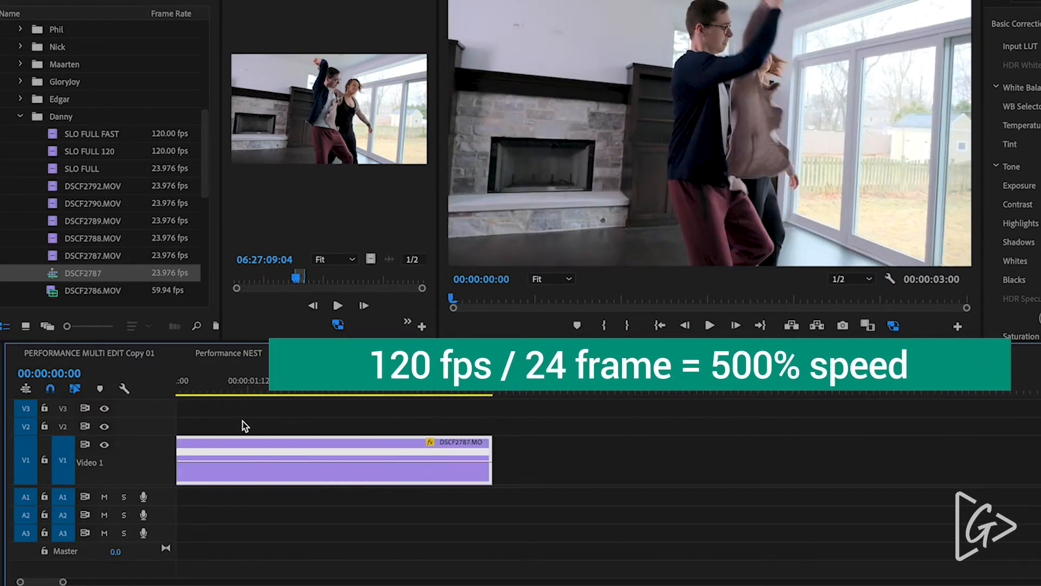
{"action": "scroll", "coordinate": [252, 421], "scroll_direction": "left", "scroll_amount": 4}
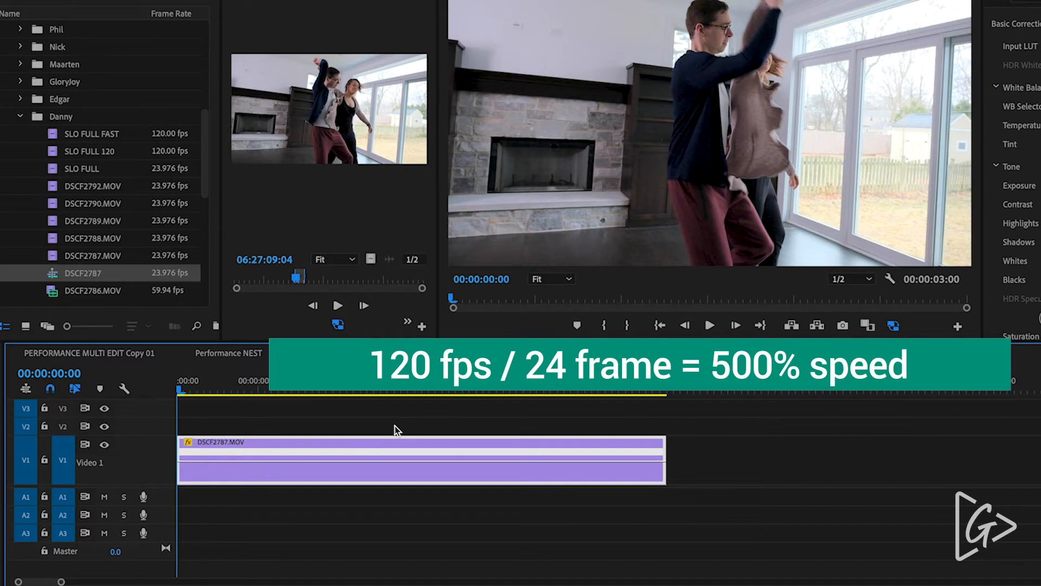
{"action": "key", "text": "space"}
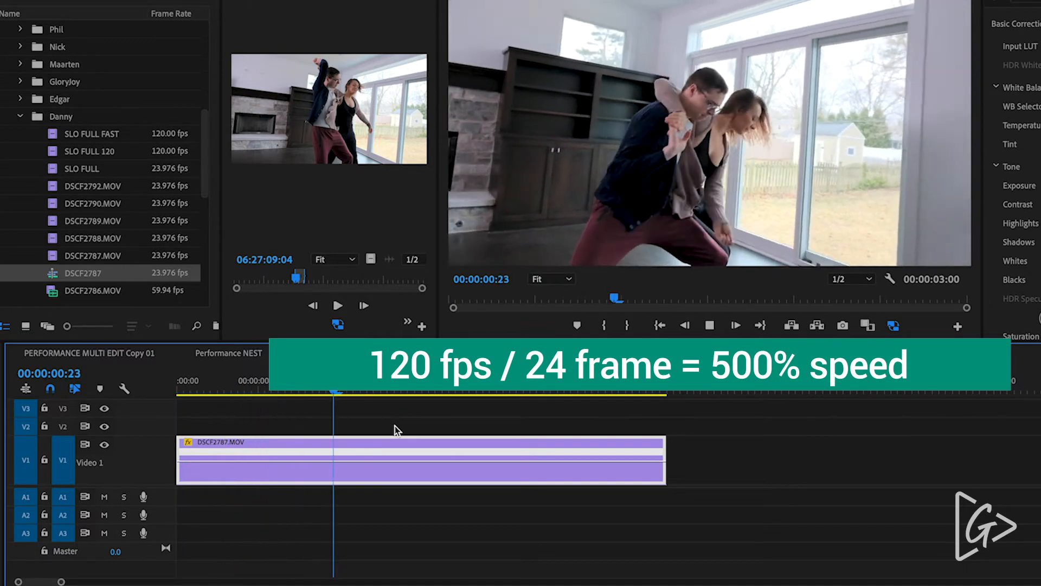
{"action": "key", "text": "space"}
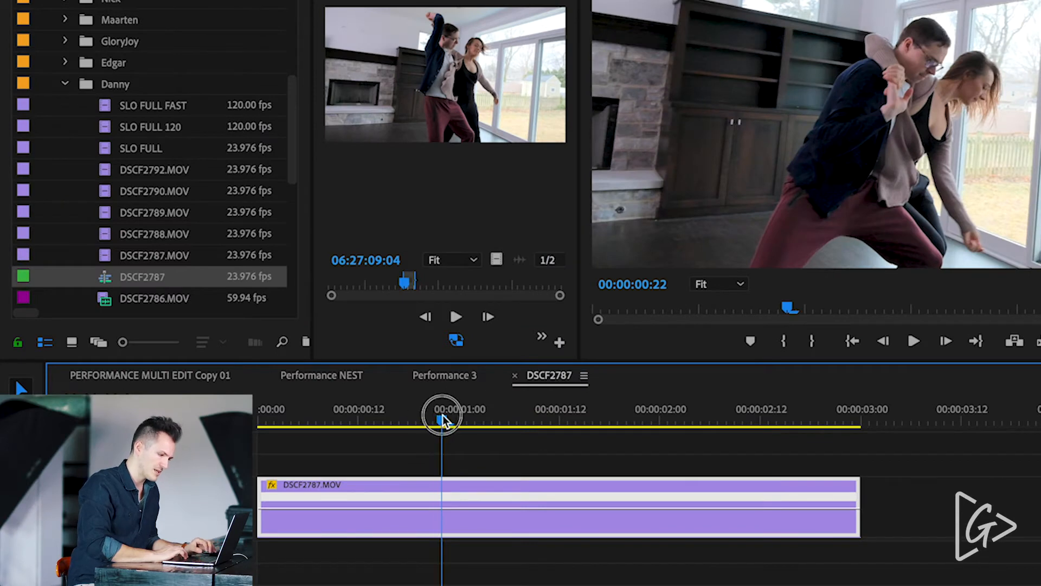
Add a speed keyframe to the DSCF2787.MOV clip at 00:00:00:22 and split it so the ramp ends at 00:00:01:16
{"action": "left_click_drag", "start_coordinate": [442, 415], "coordinate": [437, 415]}
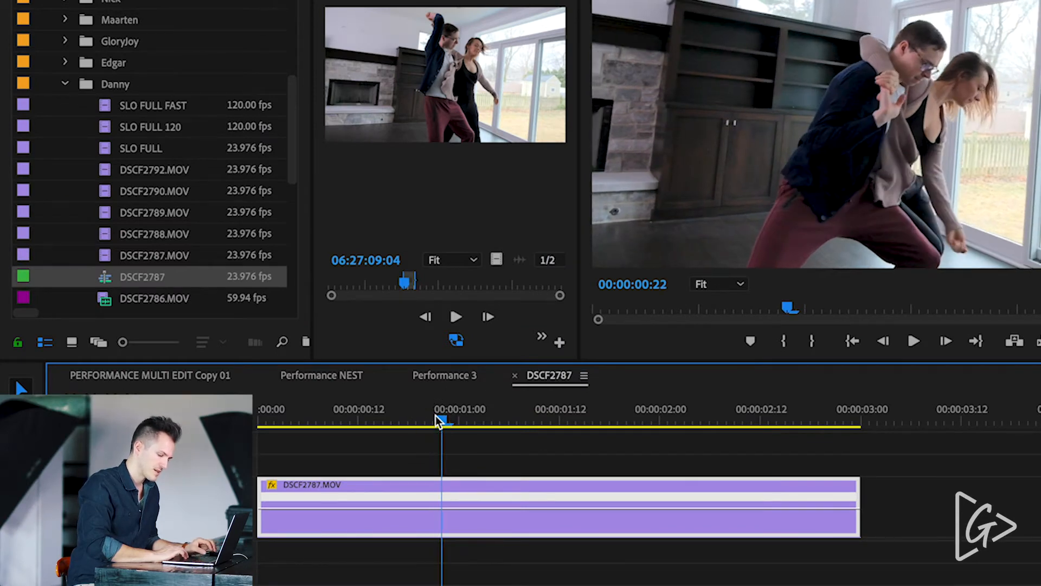
{"action": "left_click", "coordinate": [442, 503], "text": "super"}
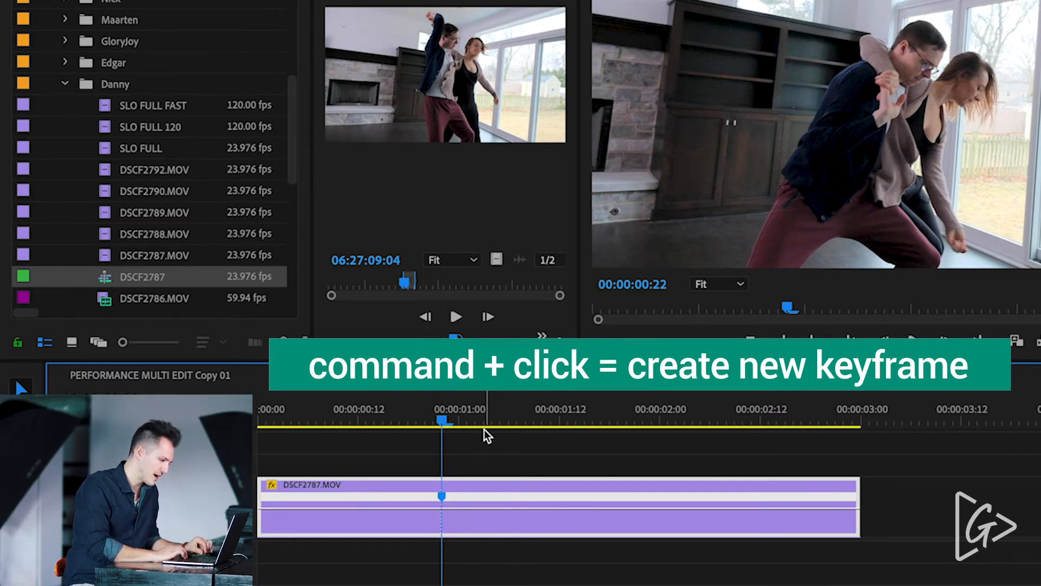
{"action": "left_click_drag", "start_coordinate": [450, 421], "coordinate": [598, 432]}
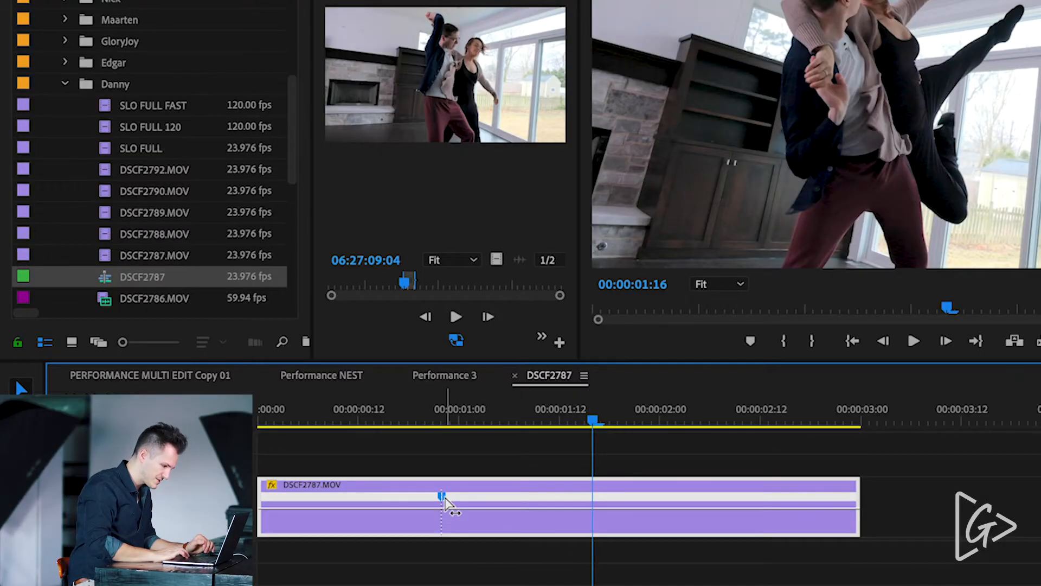
{"action": "left_click_drag", "start_coordinate": [444, 504], "coordinate": [605, 505]}
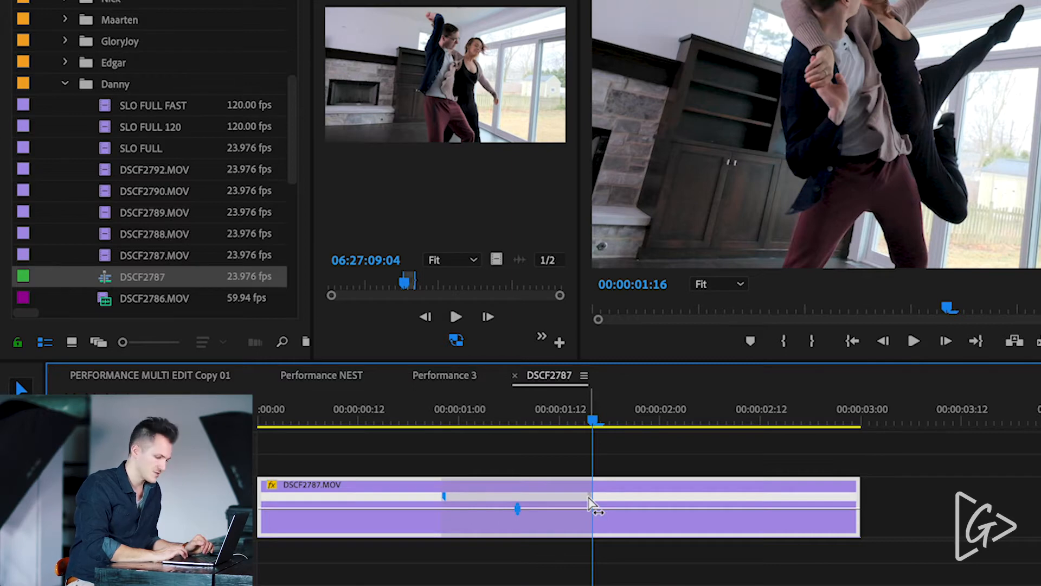
{"action": "left_click_drag", "start_coordinate": [445, 501], "coordinate": [445, 502]}
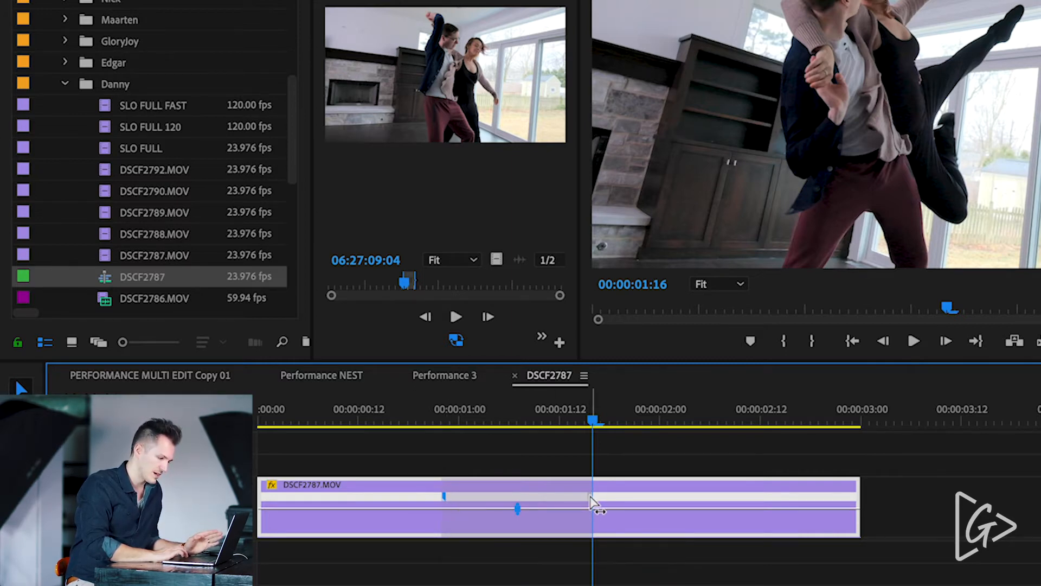
{"action": "left_click", "coordinate": [590, 498]}
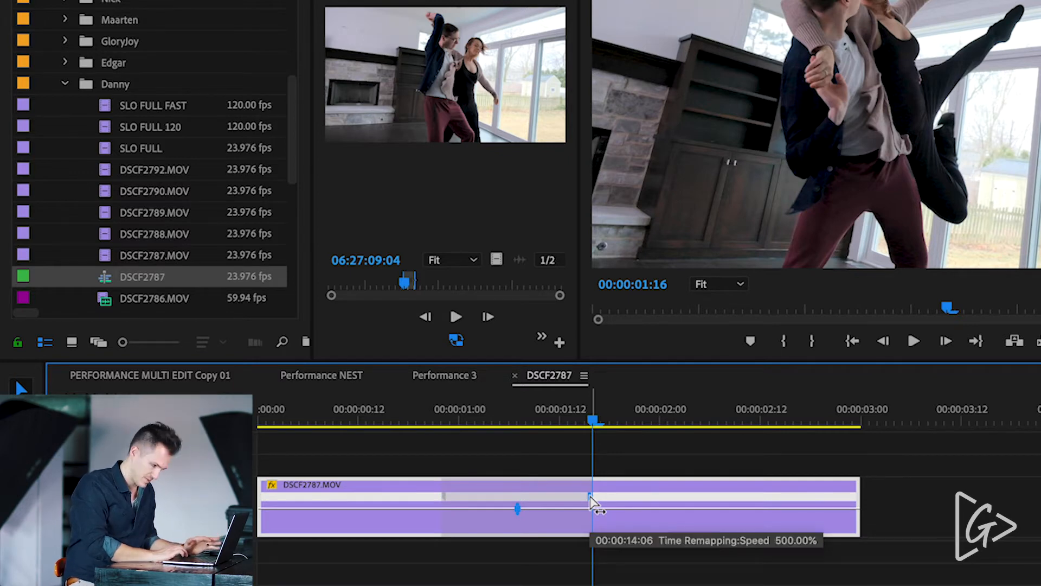
Lower the speed of the DSCF2787.MOV clip after the ramp to 100%
{"action": "left_click_drag", "start_coordinate": [629, 508], "coordinate": [633, 535]}
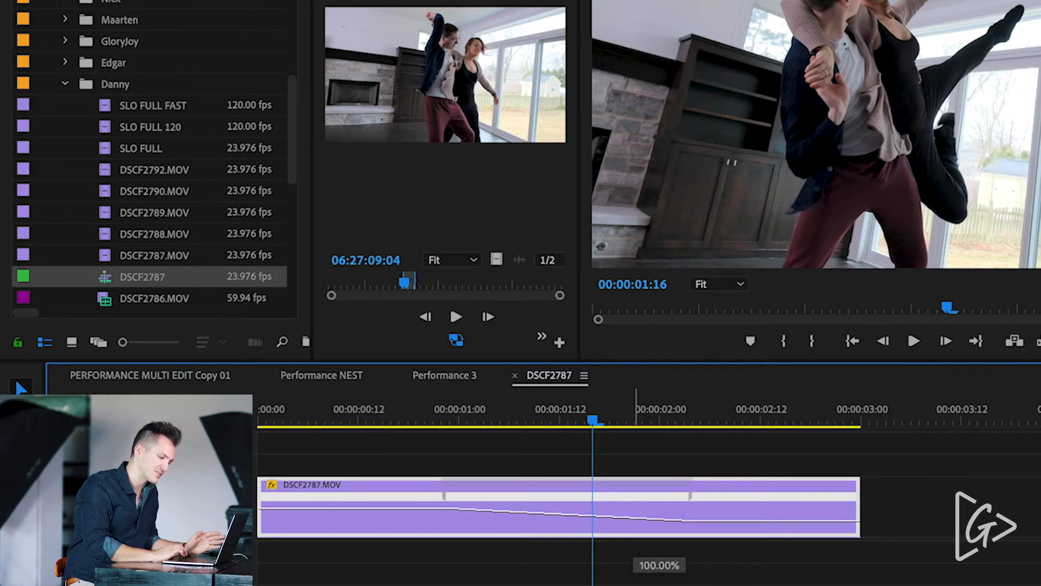
{"action": "left_click_drag", "start_coordinate": [636, 547], "coordinate": [636, 547]}
{"action": "key", "text": "minus"}
{"action": "key", "text": "minus"}
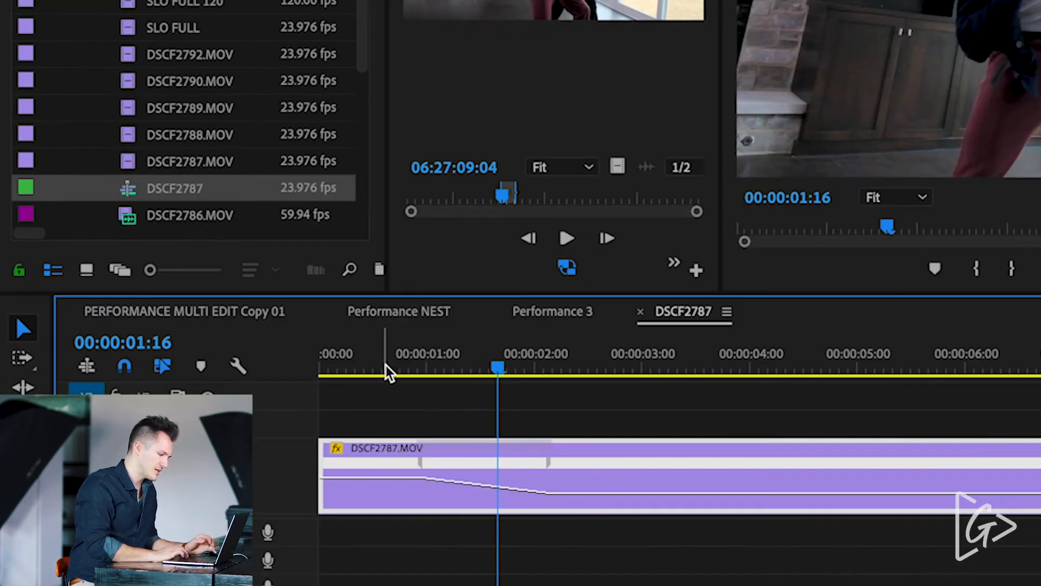
Check the speeds on both sides of the ramp and smooth the ramp into a gradual curve with its bezier handle
{"action": "left_click", "coordinate": [385, 366]}
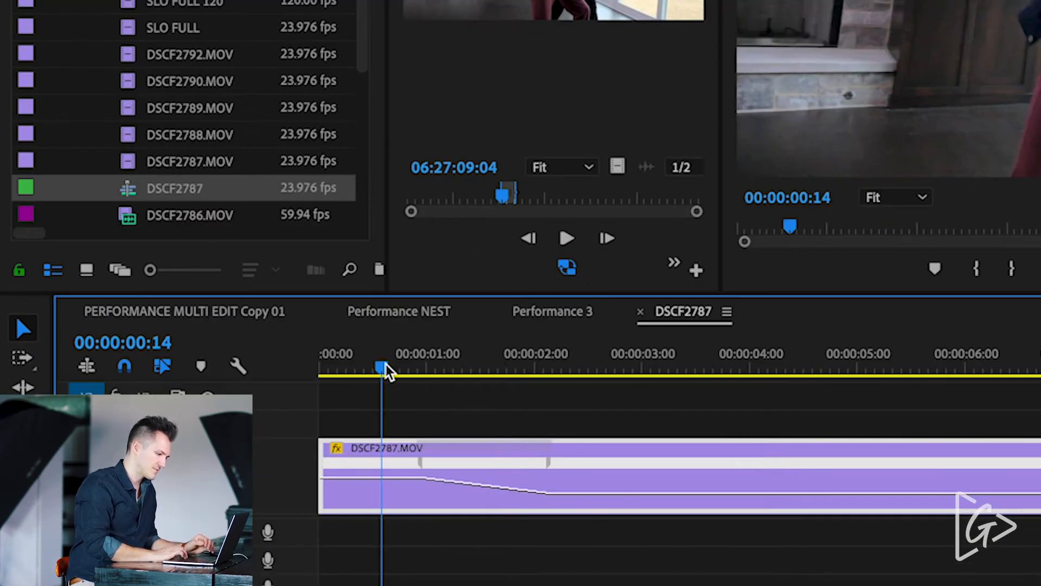
{"action": "left_click_drag", "start_coordinate": [361, 474], "coordinate": [361, 473]}
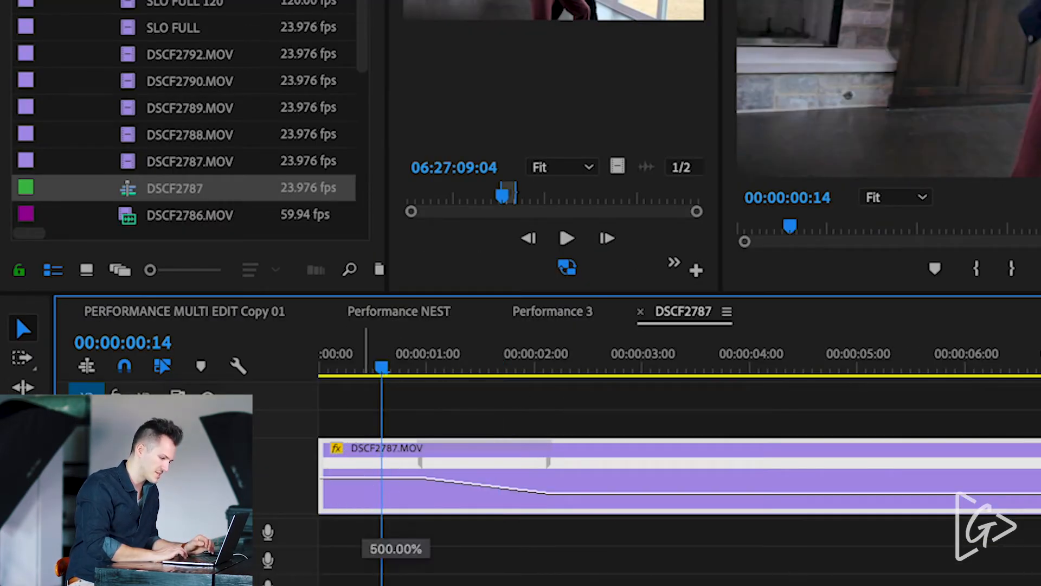
{"action": "left_click", "coordinate": [420, 476]}
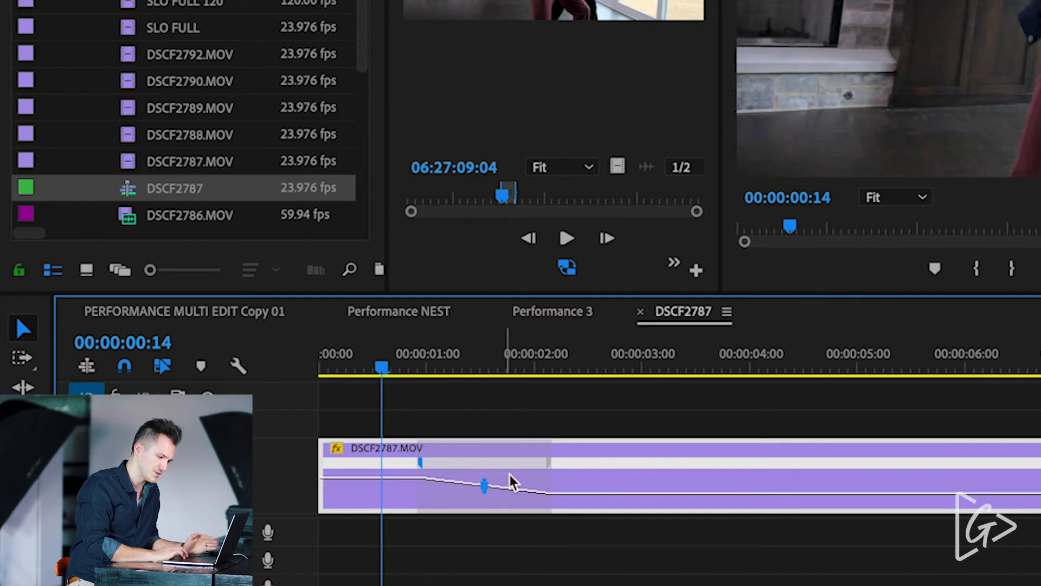
{"action": "left_click", "coordinate": [622, 492]}
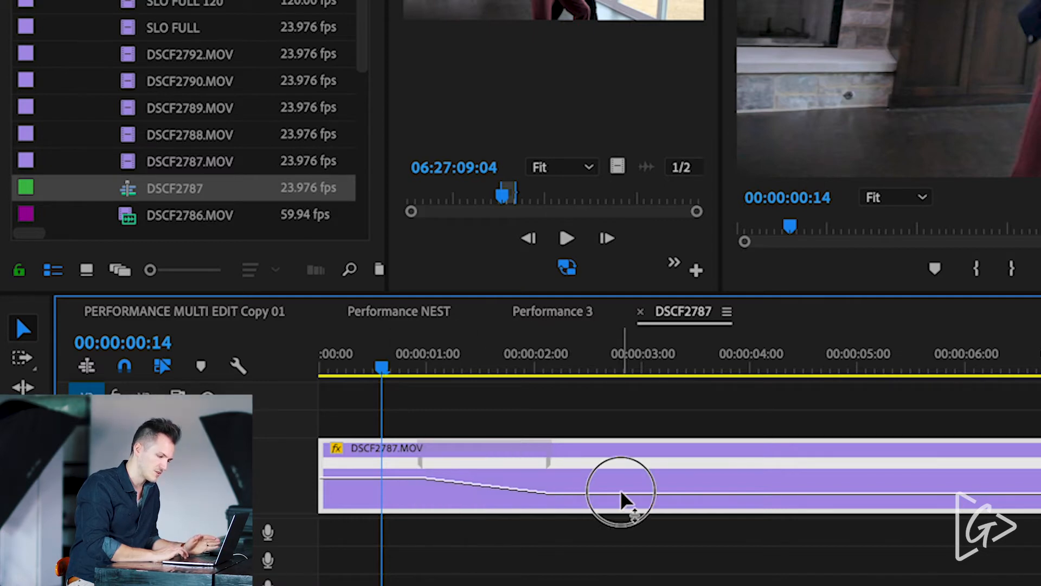
{"action": "mouse_move", "coordinate": [620, 491]}
{"action": "left_mouse_down"}
{"action": "mouse_move", "coordinate": [621, 513]}
{"action": "mouse_move", "coordinate": [620, 489]}
{"action": "left_mouse_up"}
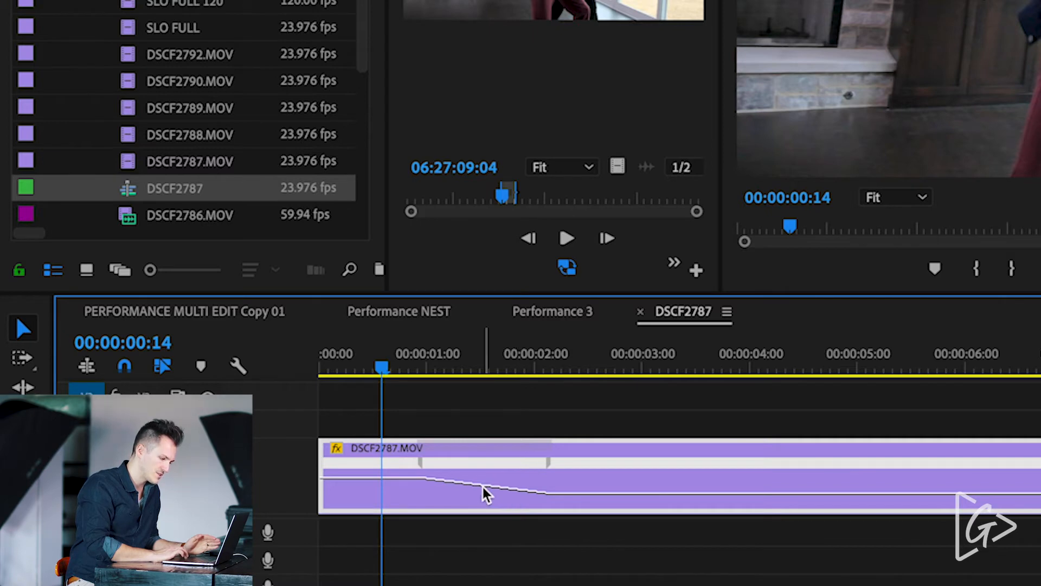
{"action": "left_click", "coordinate": [423, 466]}
{"action": "left_click_drag", "start_coordinate": [484, 487], "coordinate": [536, 491]}
{"action": "mouse_move", "coordinate": [434, 488]}
{"action": "left_mouse_down"}
{"action": "mouse_move", "coordinate": [680, 503]}
{"action": "mouse_move", "coordinate": [594, 507]}
{"action": "mouse_move", "coordinate": [576, 506]}
{"action": "mouse_move", "coordinate": [697, 497]}
{"action": "mouse_move", "coordinate": [552, 496]}
{"action": "mouse_move", "coordinate": [576, 503]}
{"action": "mouse_move", "coordinate": [565, 501]}
{"action": "left_mouse_up"}
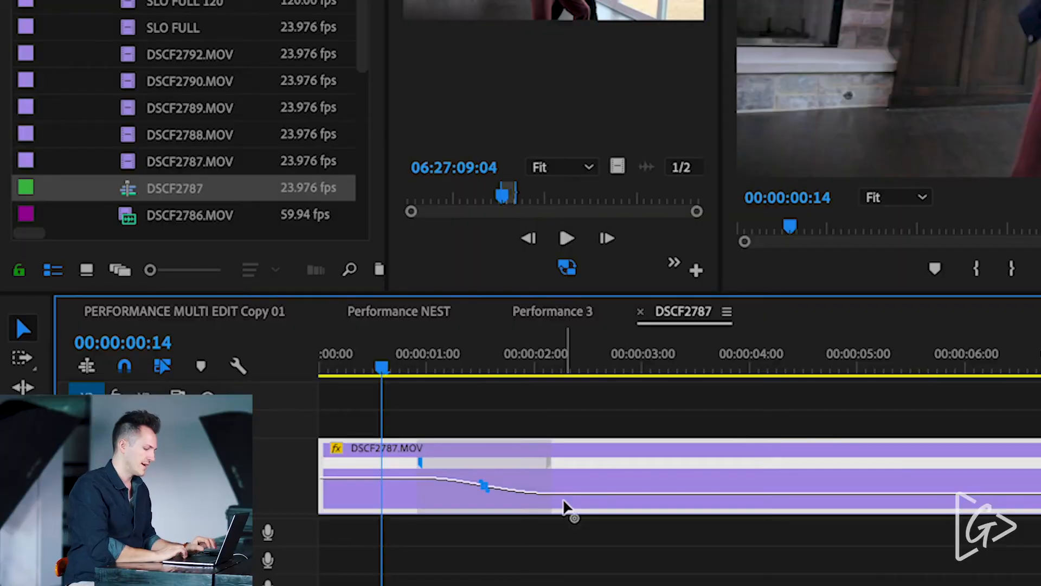
{"action": "left_click", "coordinate": [465, 410]}
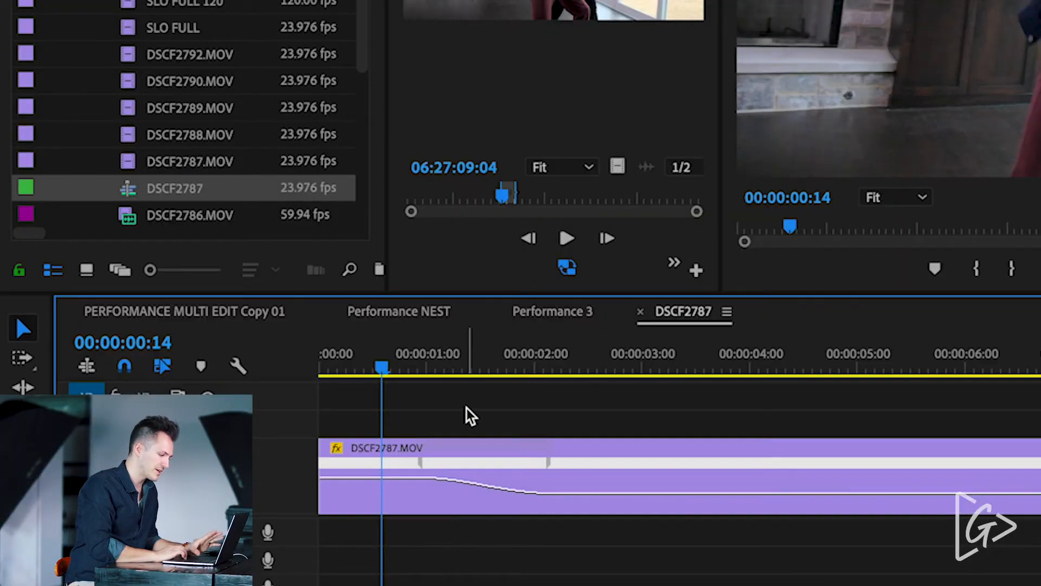
Play the speed ramp to 00:00:03:10, split the DSCF2787.MOV clip there and delete the rest
{"action": "left_click", "coordinate": [366, 480]}
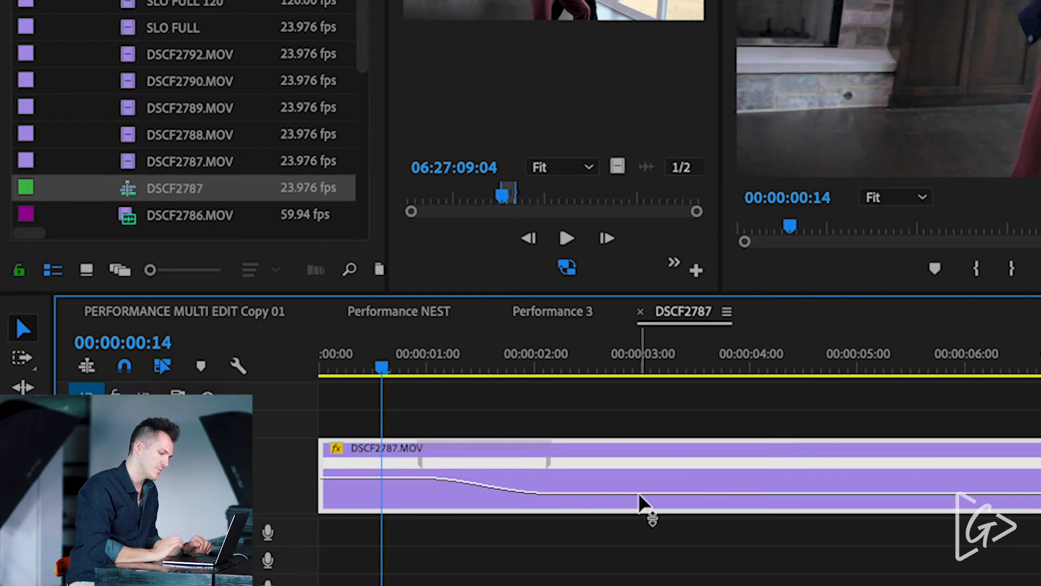
{"action": "mouse_move", "coordinate": [639, 492]}
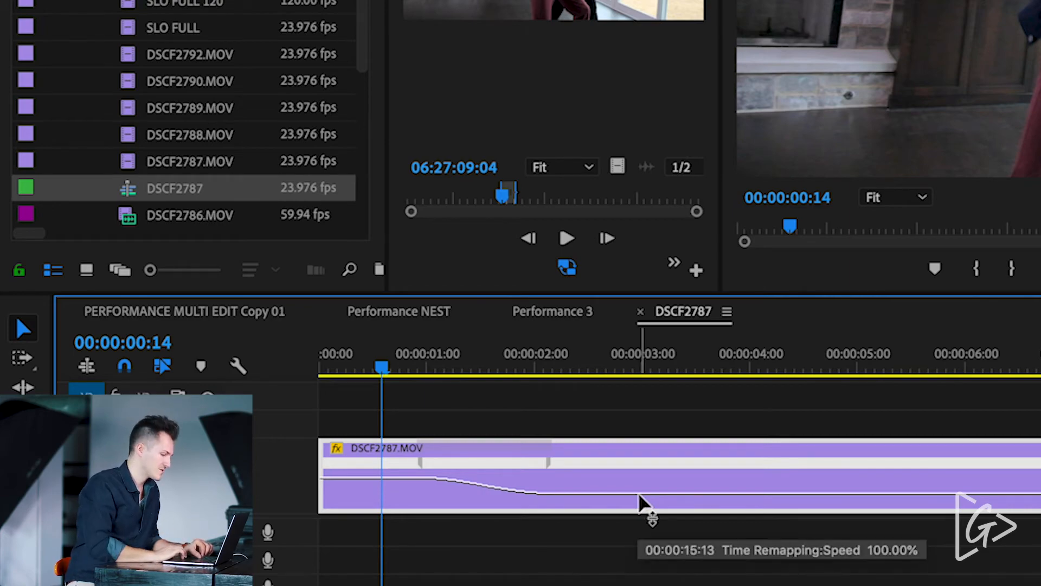
{"action": "key", "text": "space"}
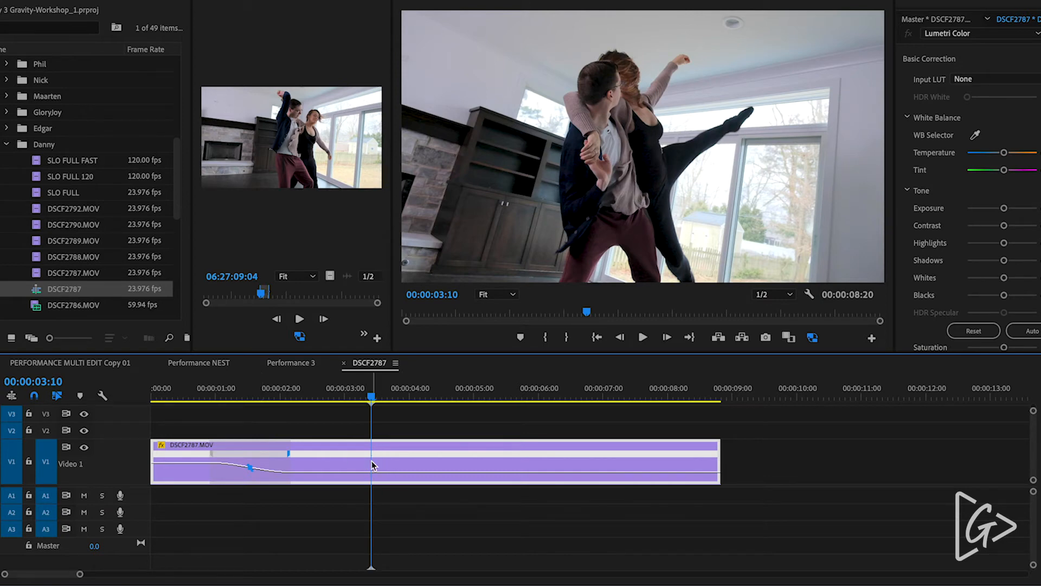
{"action": "key", "text": "ctrl+k"}
{"action": "left_click", "coordinate": [426, 454]}
{"action": "key", "text": "Delete"}
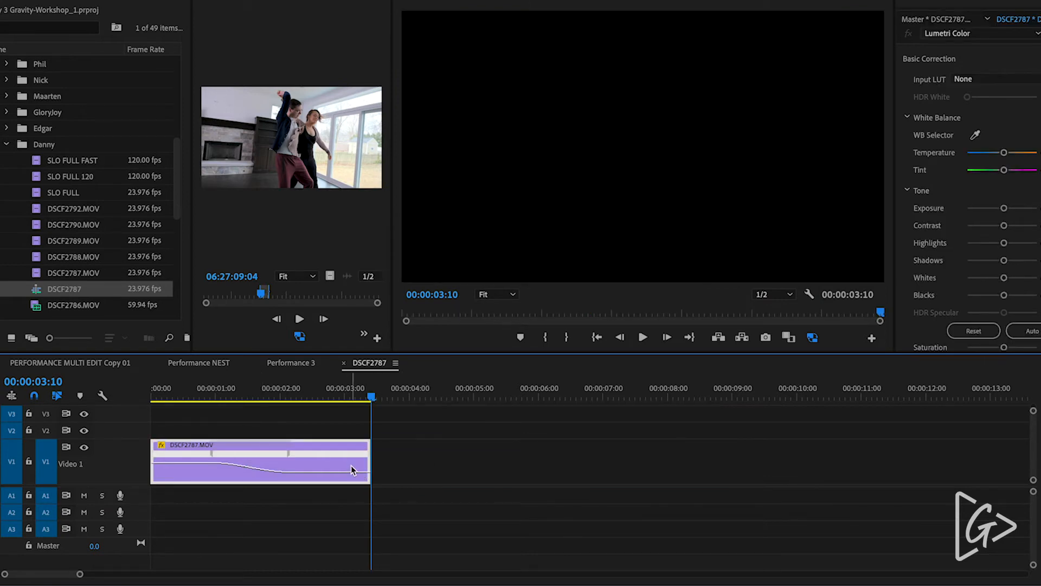
In the Performance 3 sequence, replace the DSCF2787.MOV clip on Video 4 with the ramped clip, starting in line with the clip below
{"action": "left_click", "coordinate": [294, 361]}
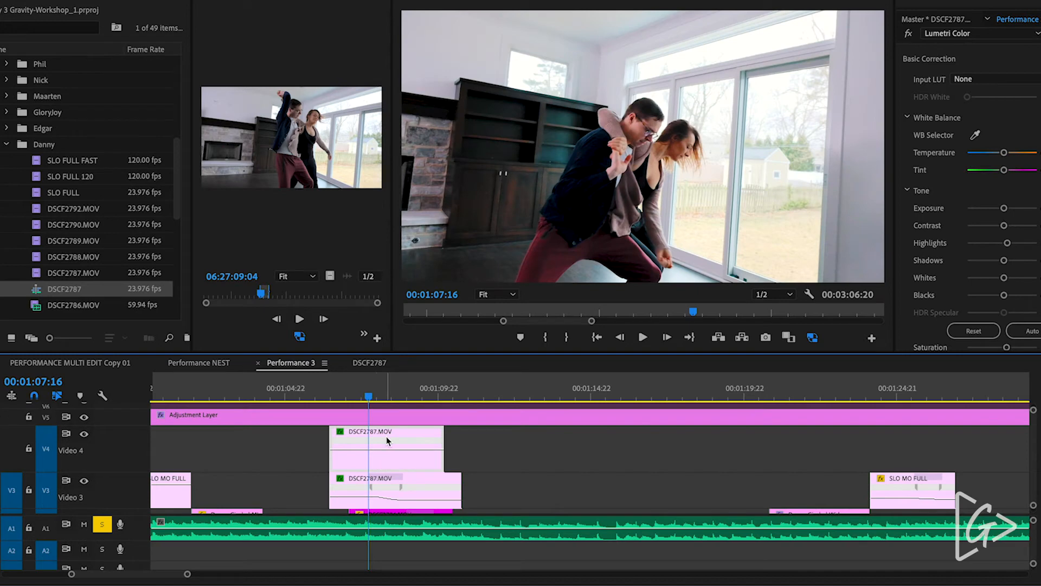
{"action": "key", "text": "ctrl+x"}
{"action": "left_click", "coordinate": [319, 399]}
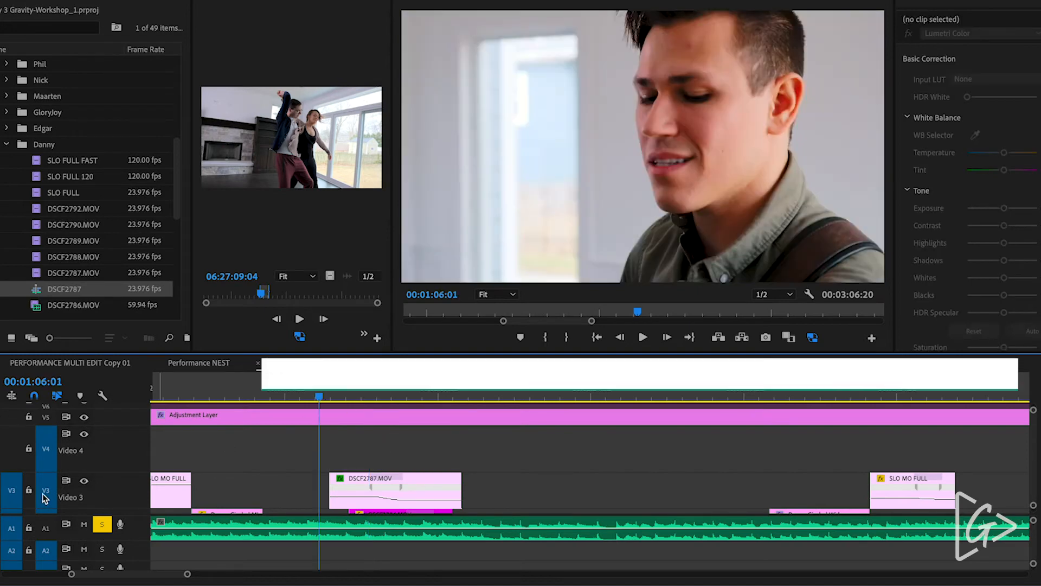
{"action": "scroll", "coordinate": [229, 451], "scroll_direction": "down", "scroll_amount": 1}
{"action": "scroll", "coordinate": [191, 450], "scroll_direction": "up", "scroll_amount": 1}
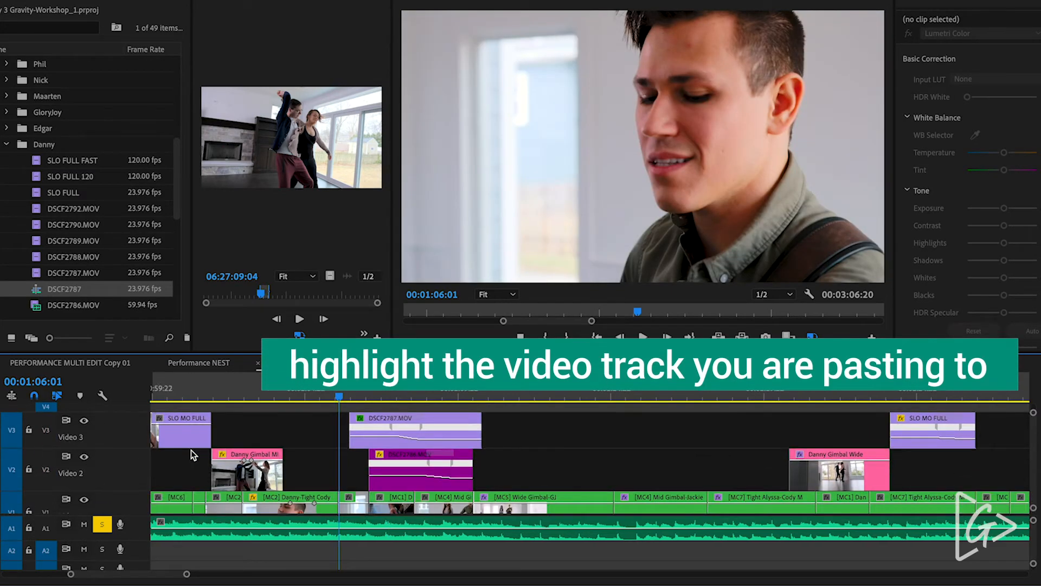
{"action": "key", "text": "ctrl+v"}
{"action": "left_click_drag", "start_coordinate": [353, 423], "coordinate": [364, 422]}
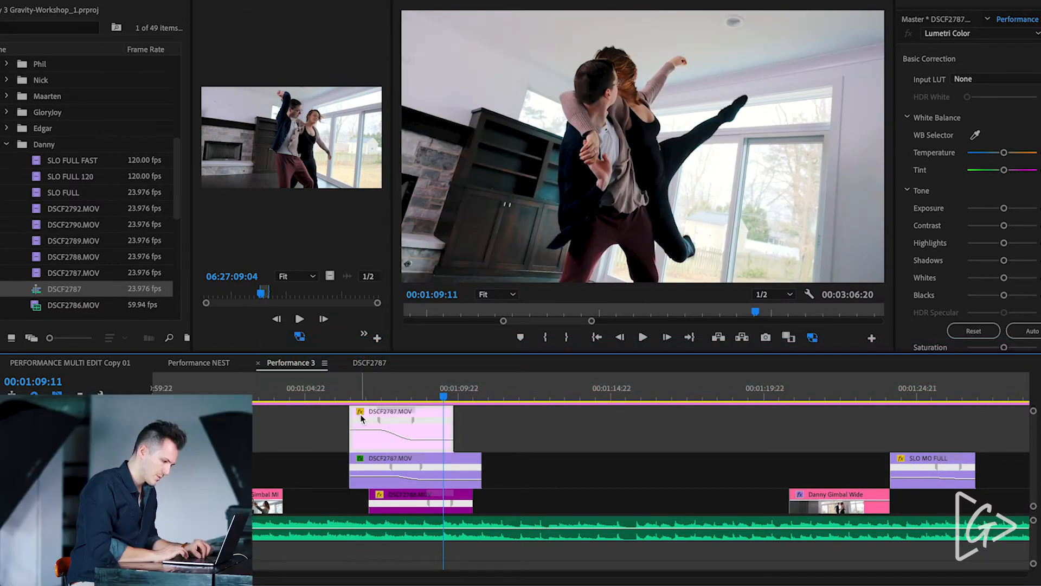
Extend the end of the ramped Video 4 clip to match the clip below and play it back from 00:01:04:11
{"action": "left_click", "coordinate": [378, 398]}
{"action": "key", "text": "space"}
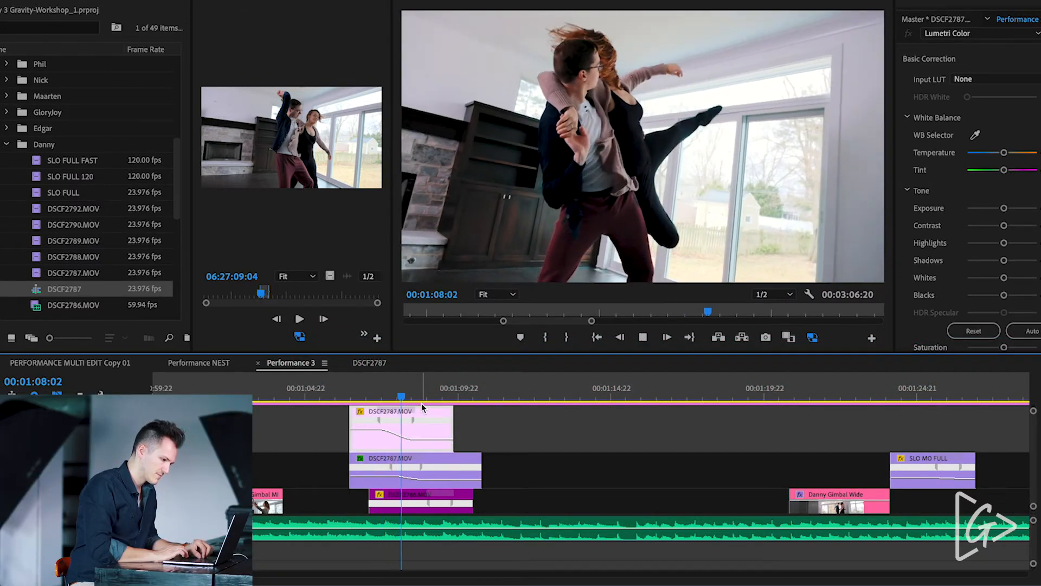
{"action": "key", "text": "space"}
{"action": "left_click_drag", "start_coordinate": [454, 433], "coordinate": [487, 433]}
{"action": "left_click", "coordinate": [292, 394]}
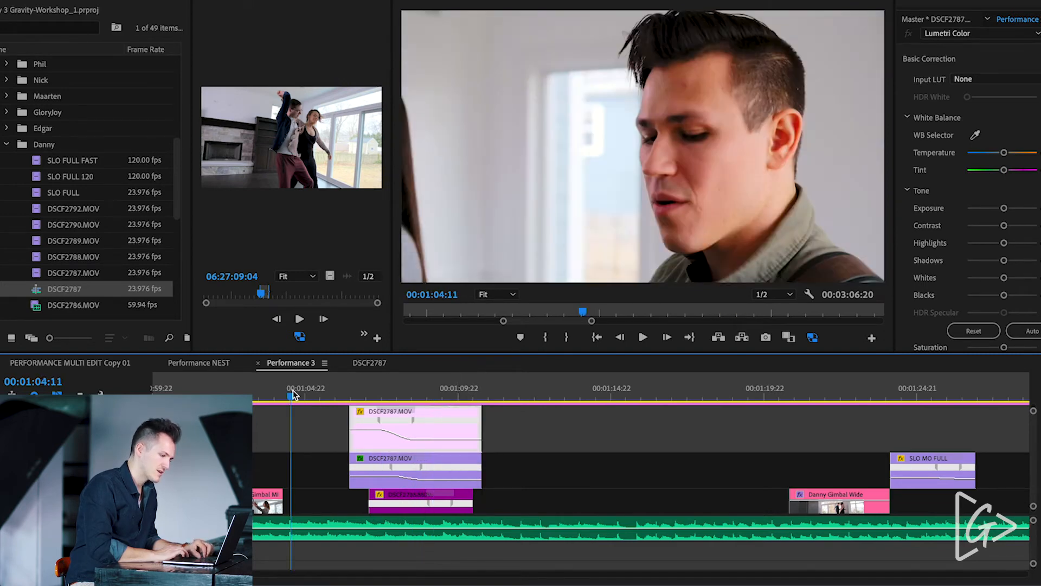
{"action": "key", "text": "space"}
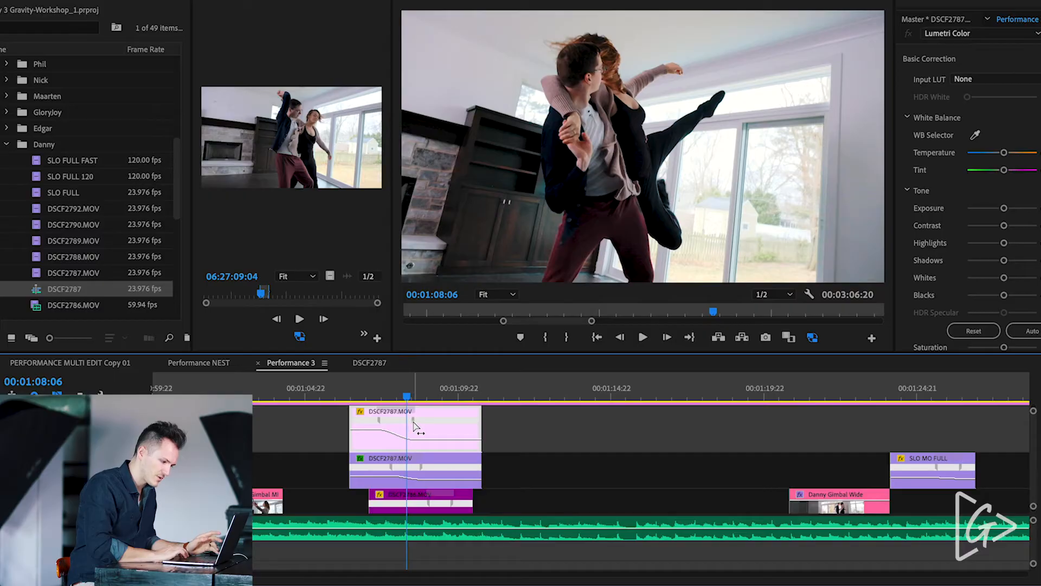
Try longer and shorter speed ramps on the Video 4 clip, undo them, and settle on a slightly later end keyframe
{"action": "left_click_drag", "start_coordinate": [415, 419], "coordinate": [422, 424]}
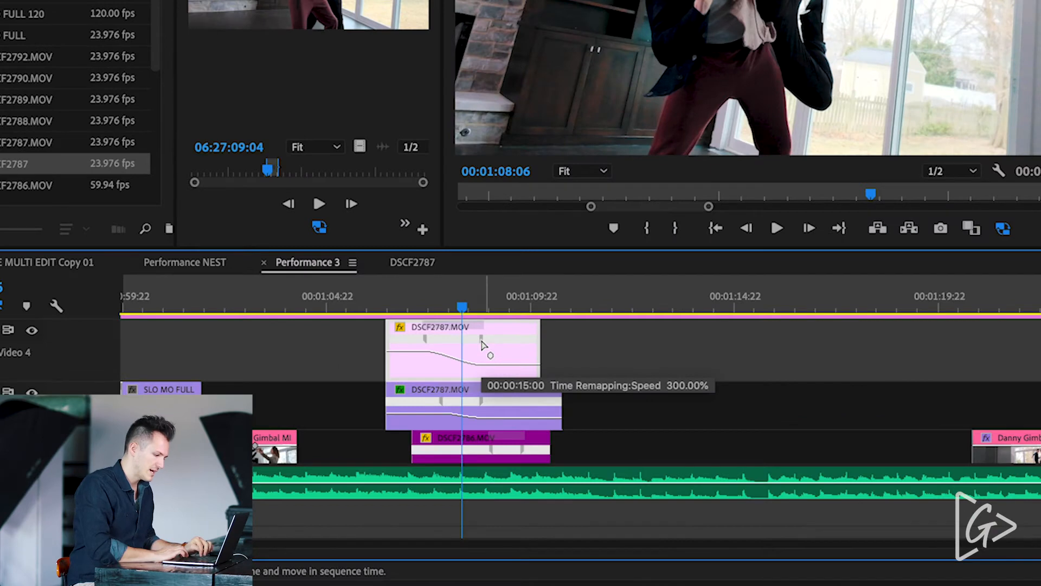
{"action": "left_click", "coordinate": [422, 423]}
{"action": "left_click_drag", "start_coordinate": [482, 341], "coordinate": [487, 337]}
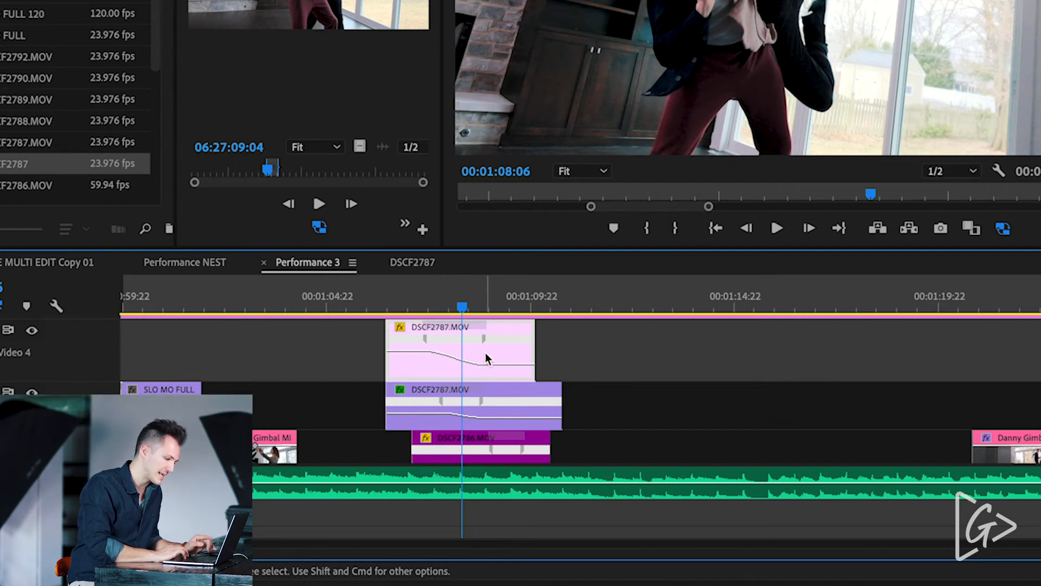
{"action": "left_click_drag", "start_coordinate": [483, 339], "coordinate": [455, 339]}
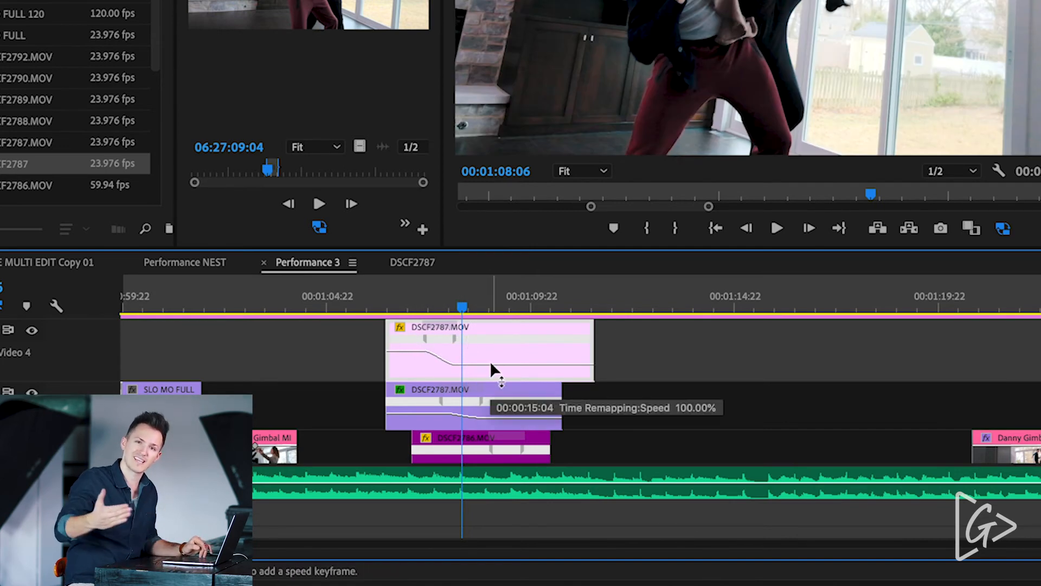
{"action": "key", "text": "super+z"}
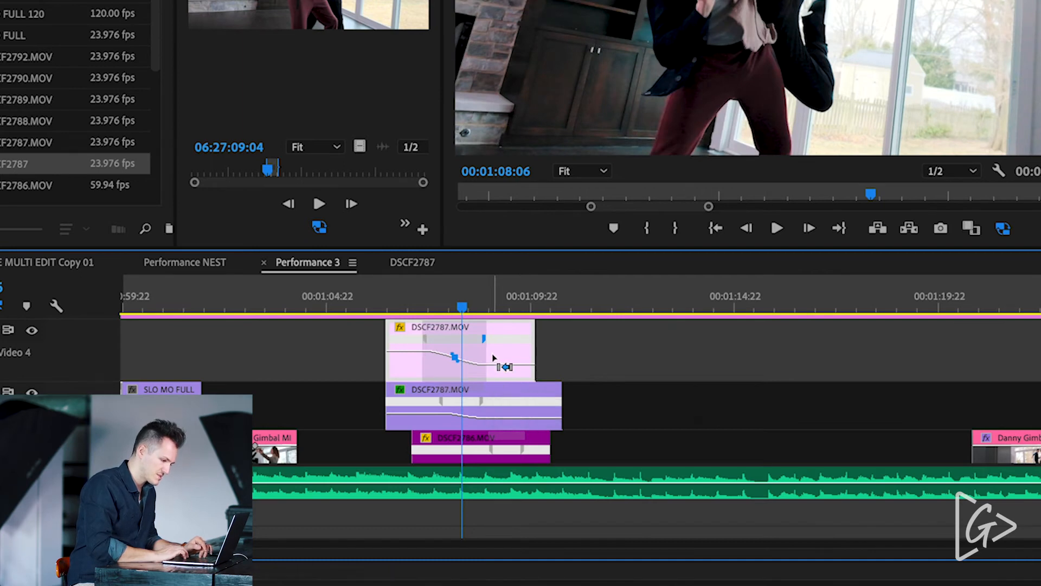
{"action": "key", "text": "super+z"}
{"action": "left_click_drag", "start_coordinate": [475, 341], "coordinate": [484, 349]}
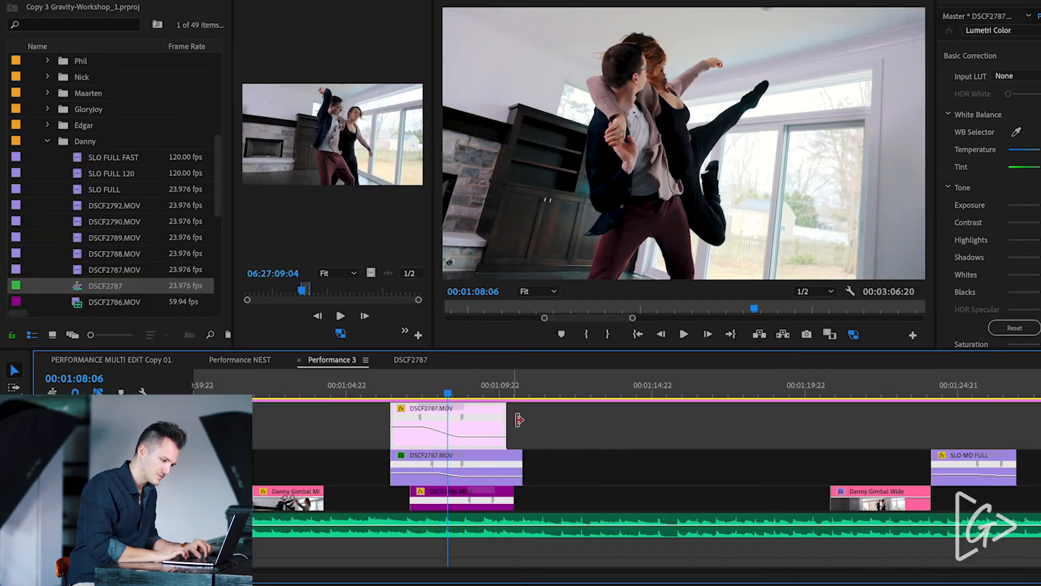
Extend the end of the ramped Video 4 clip to line up with the clip below and play back the adjusted ramp
{"action": "left_click_drag", "start_coordinate": [509, 422], "coordinate": [522, 422]}
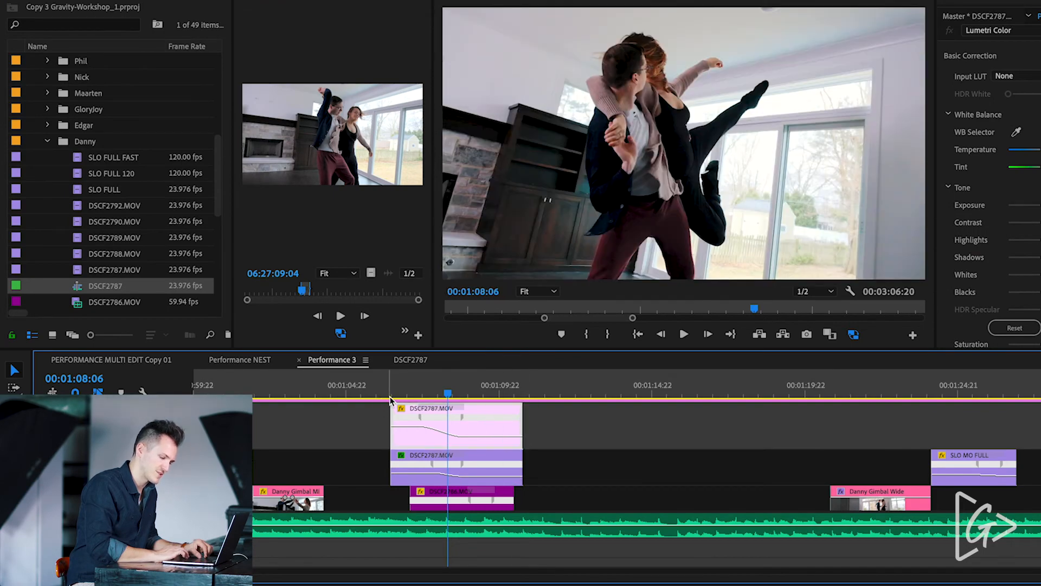
{"action": "left_click", "coordinate": [379, 394]}
{"action": "key", "text": "space"}
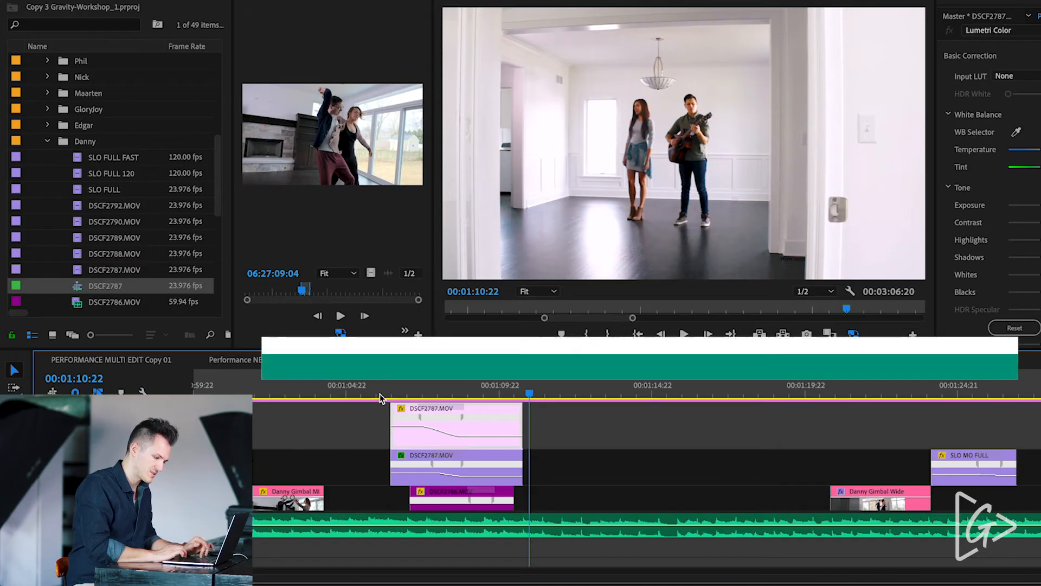
Undo the last trim and end-keyframe change on the Video 4 clip and play back the restored speed ramp
{"action": "key", "text": "super+z"}
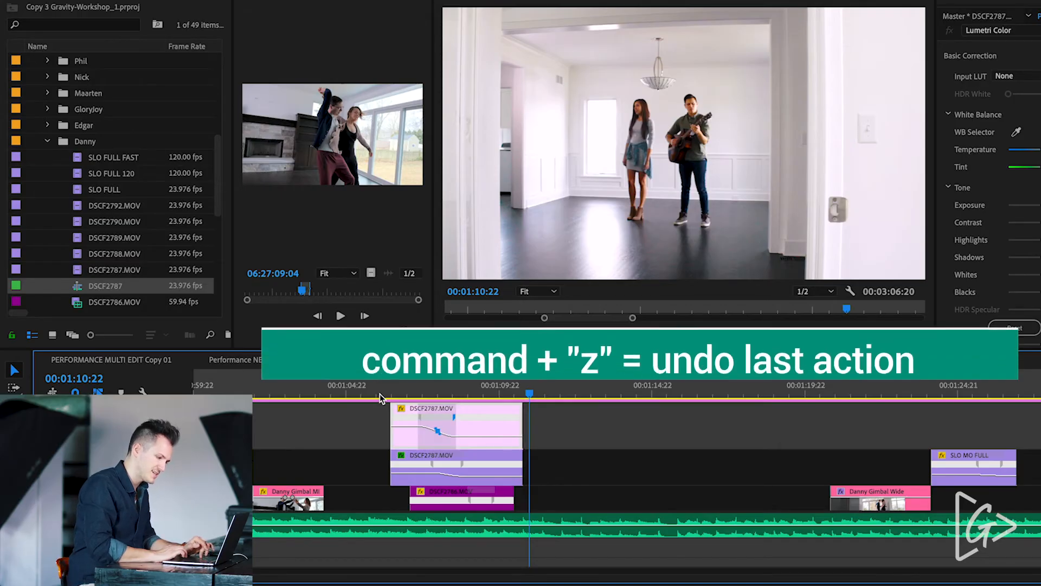
{"action": "left_click", "coordinate": [356, 389]}
{"action": "key", "text": "space"}
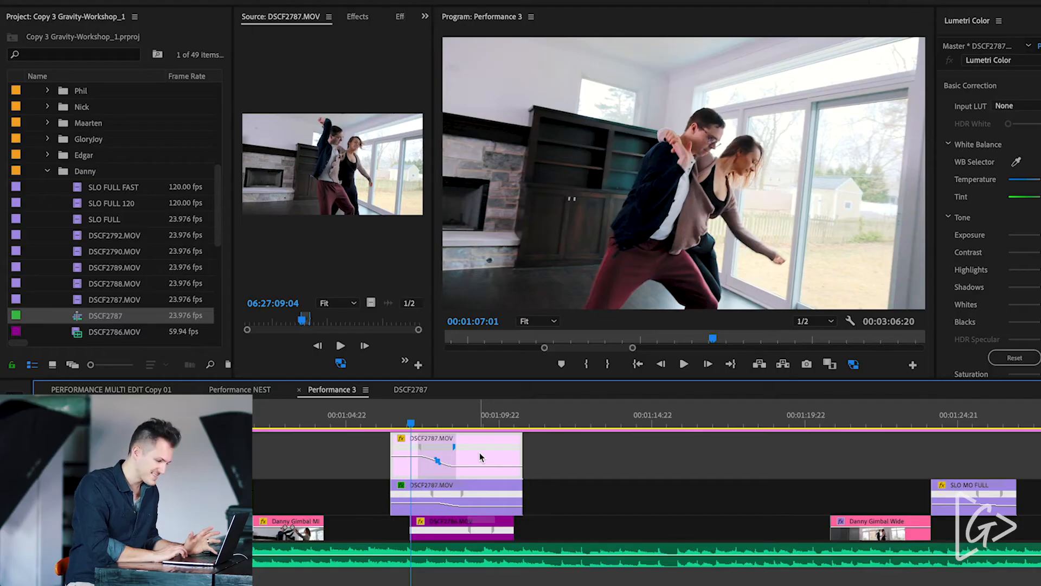
Nest the speed-ramped DSCF2787.MOV clip on Video 4, keeping the default name
{"action": "right_click", "coordinate": [480, 457]}
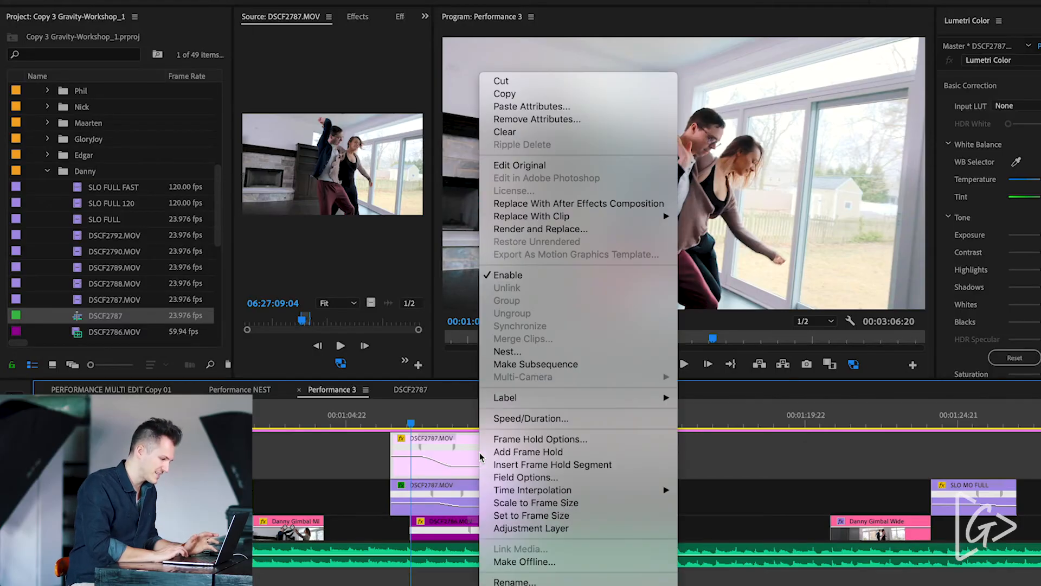
{"action": "left_click", "coordinate": [524, 352]}
{"action": "key", "text": "Return"}
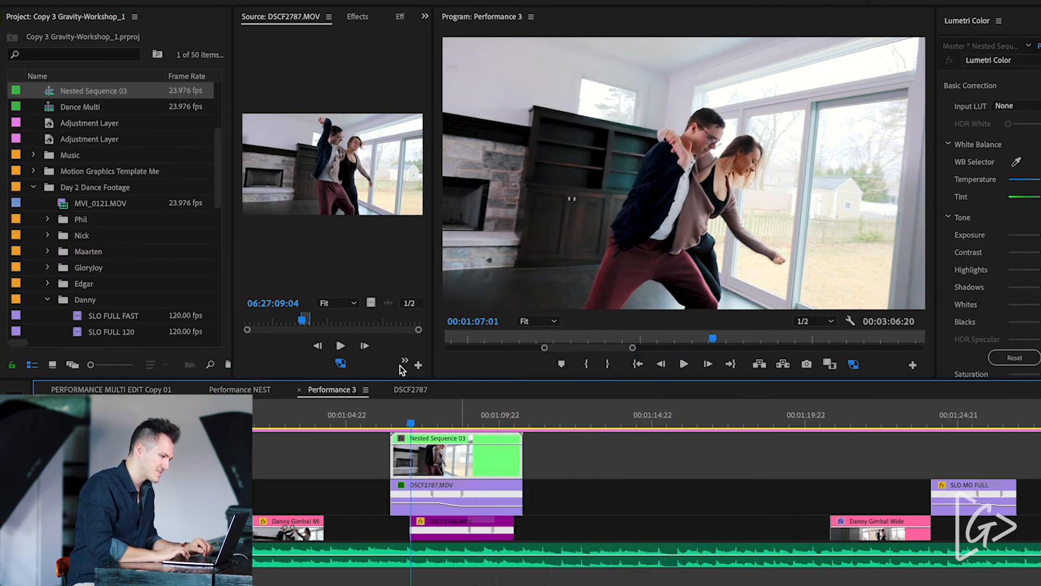
Apply Warp Stabilizer to the nested clip on Video 4, display its settings and return the playhead to 00:01:06:10
{"action": "left_click", "coordinate": [359, 18]}
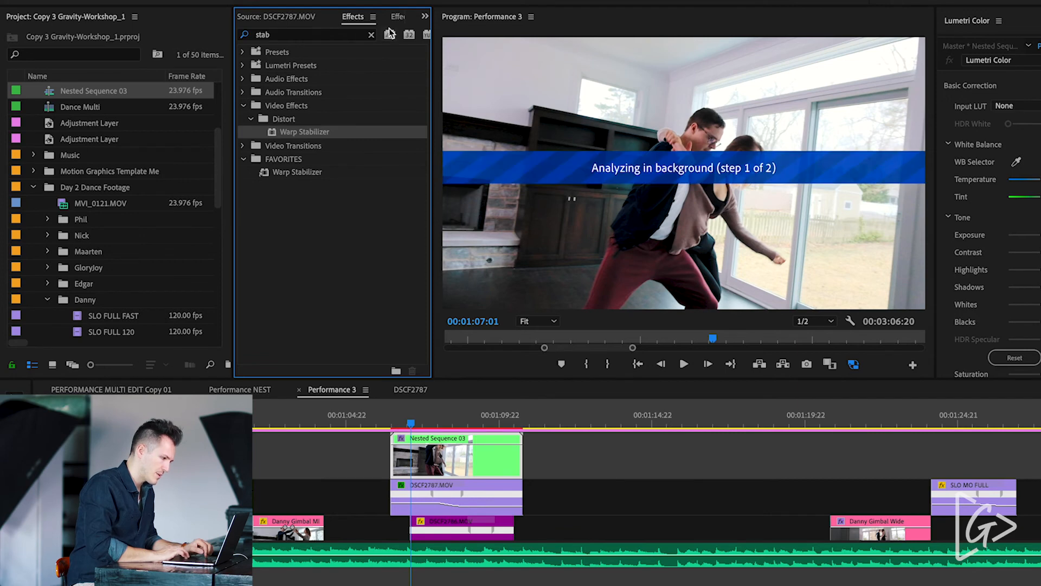
{"action": "left_click", "coordinate": [401, 18]}
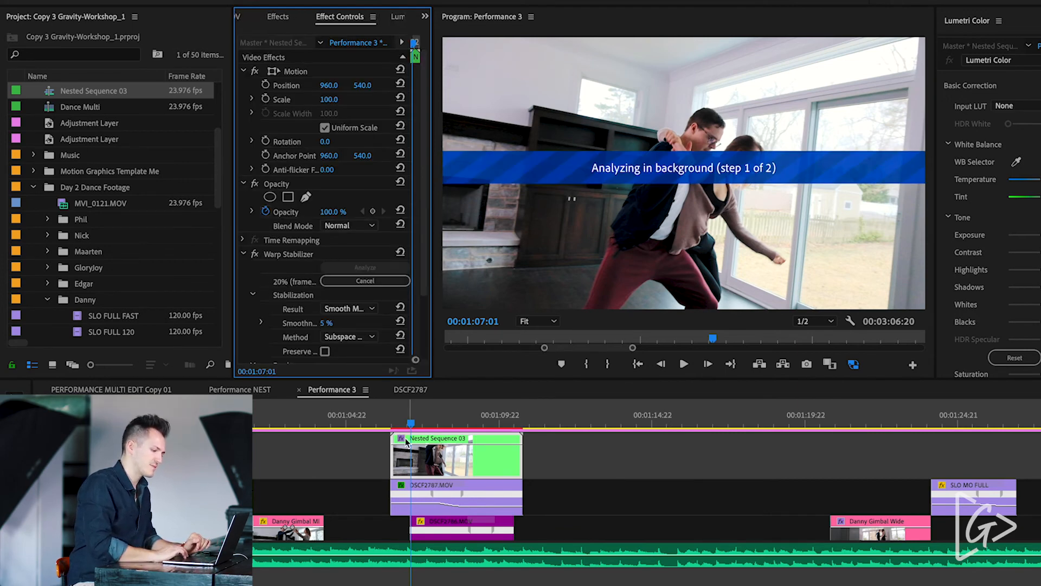
{"action": "left_click", "coordinate": [393, 422]}
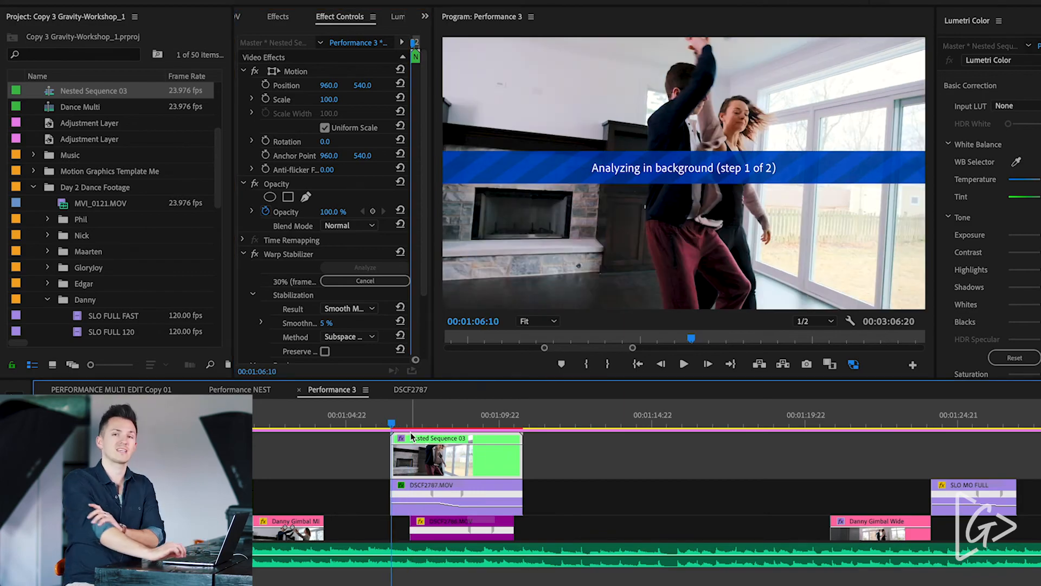